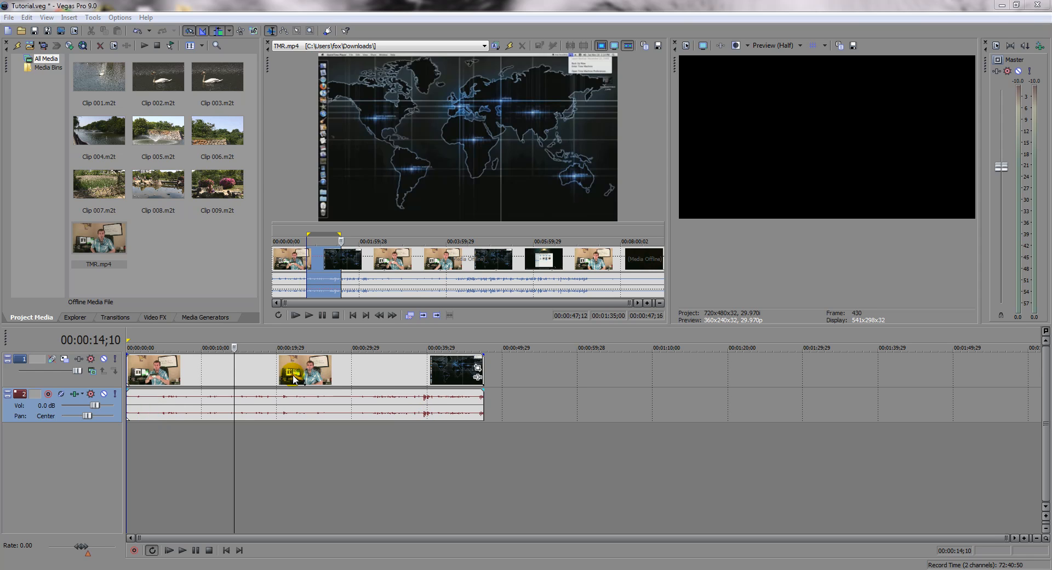
Step: Delete the grouped TMR clip once through its video event and once through its audio event, undoing each deletion
click(352, 378)
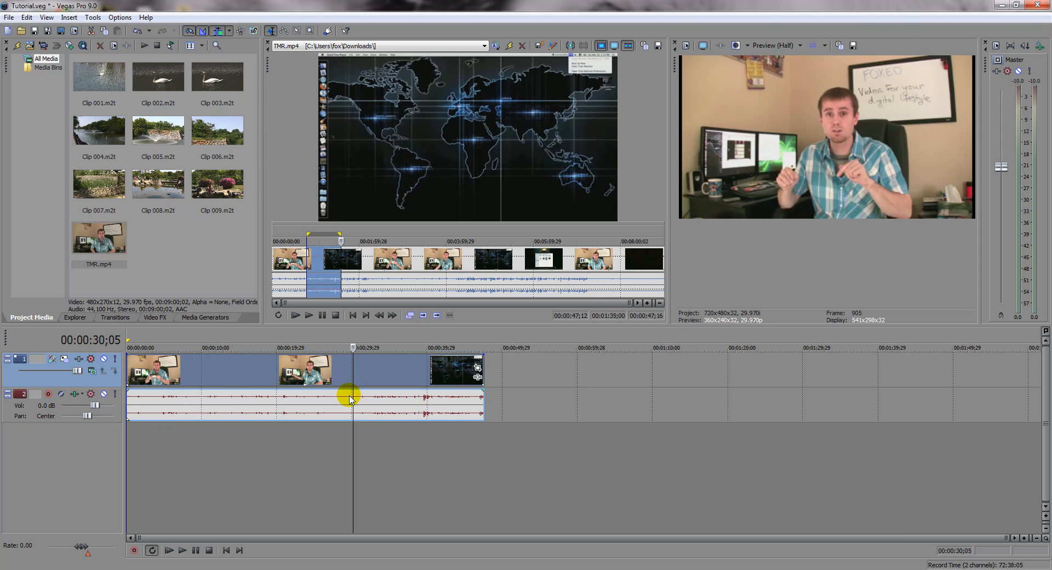
key(Delete)
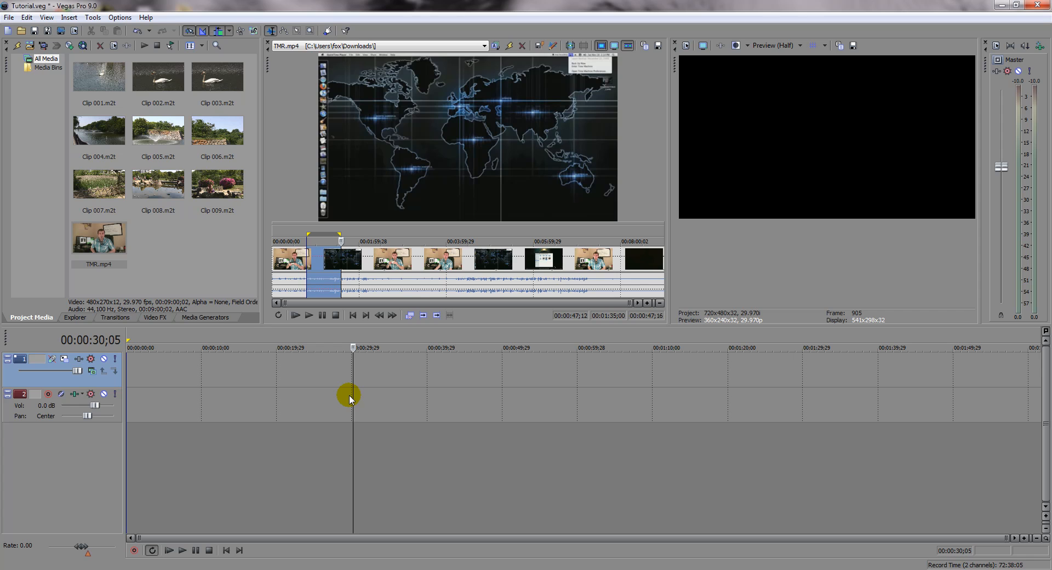
key(ctrl+z)
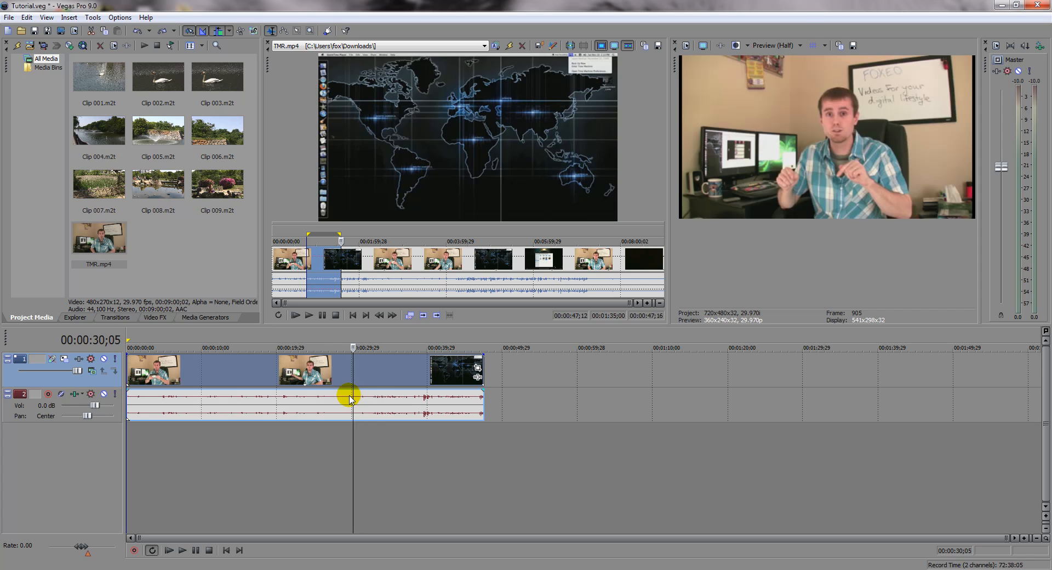
click(372, 415)
key(Delete)
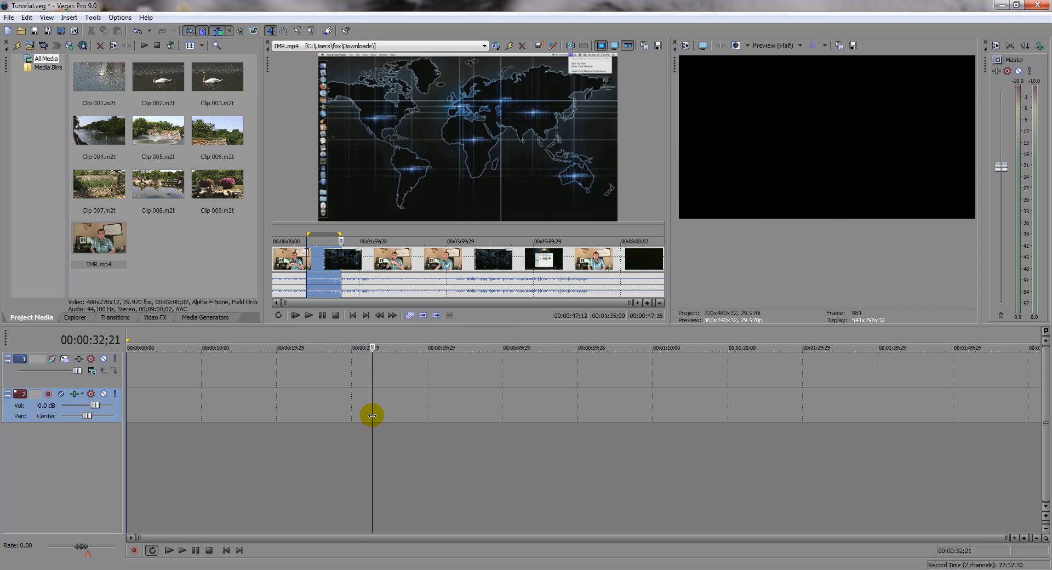
key(ctrl+z)
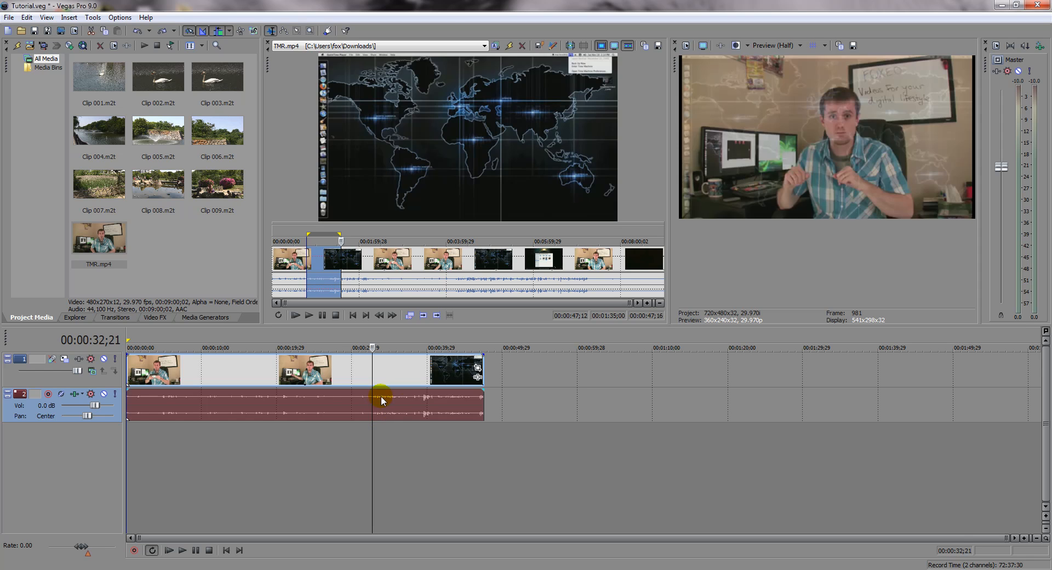
click(417, 446)
click(222, 448)
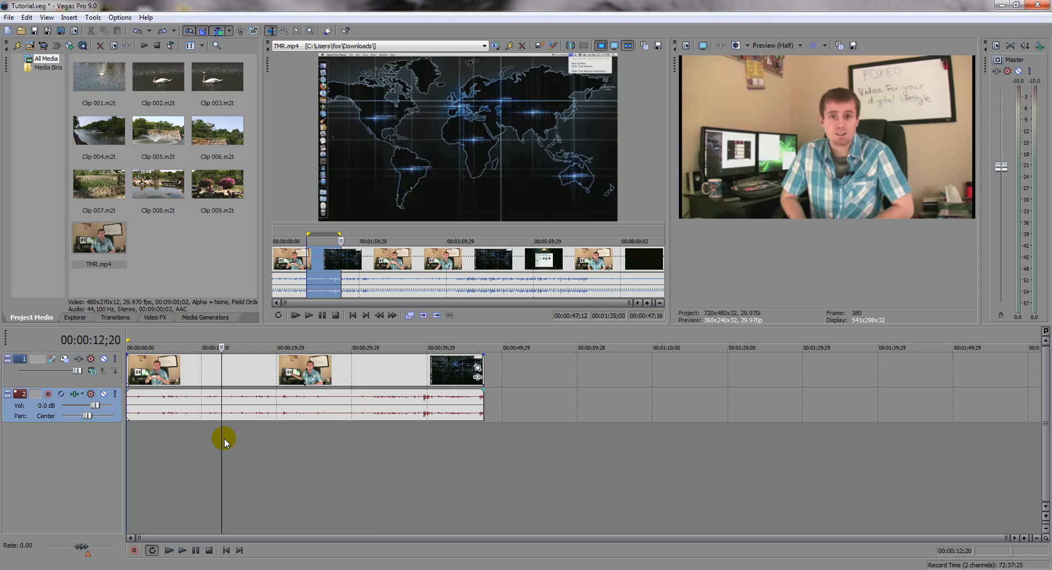
Step: With event grouping ignored, delete the audio event and the video event separately, undoing each deletion
click(253, 34)
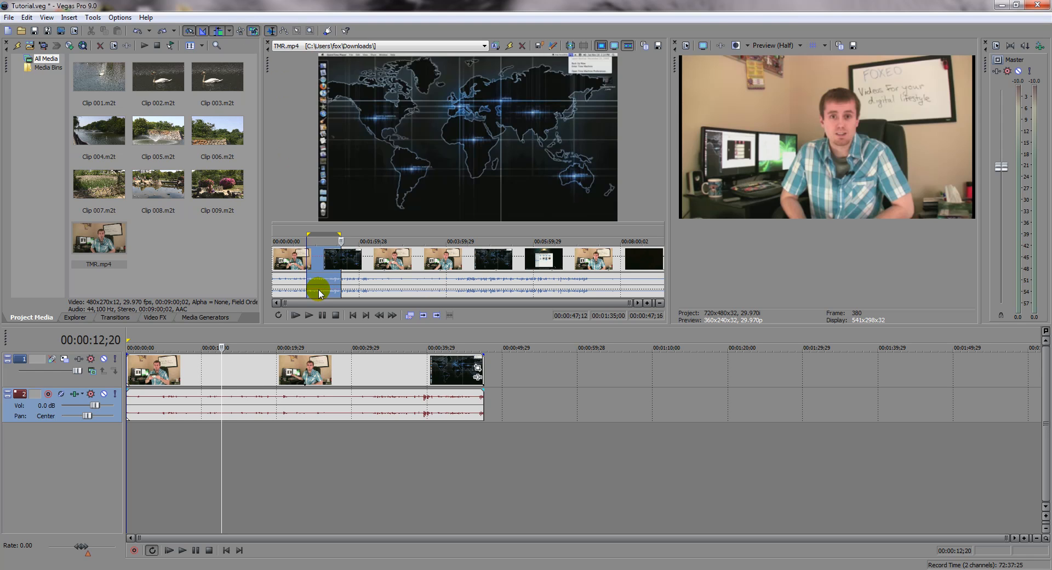
click(341, 396)
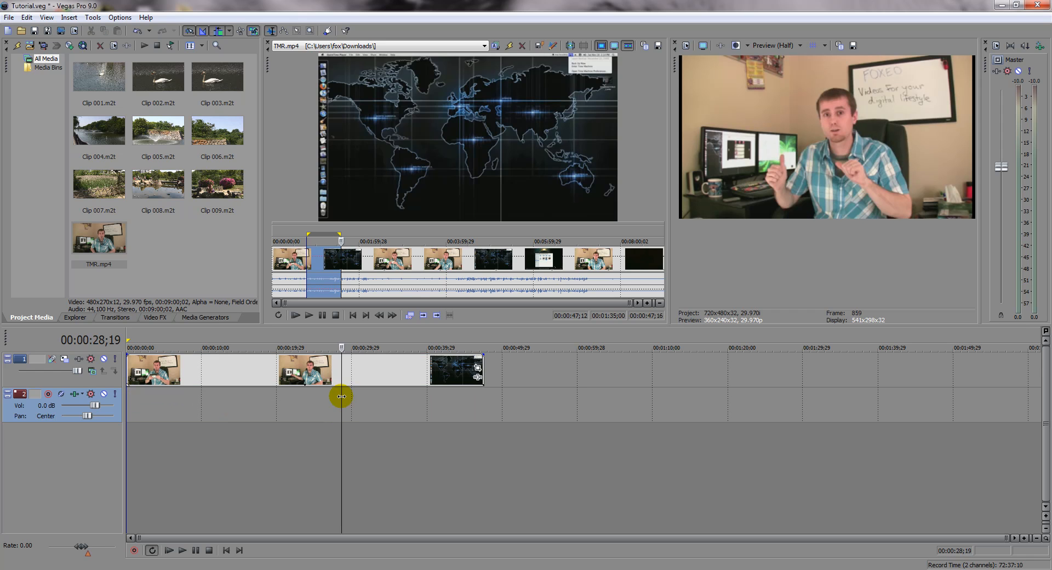
click(362, 370)
key(Delete)
key(ctrl+z)
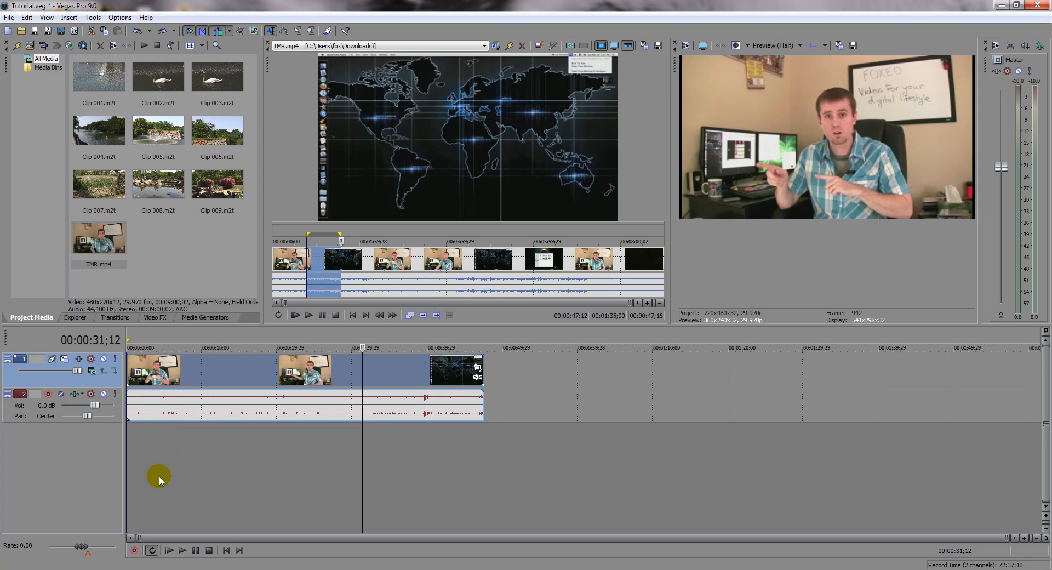
Step: Mute the audio track for a short playback and unmute it, and switch the video track's mute on and off
click(104, 394)
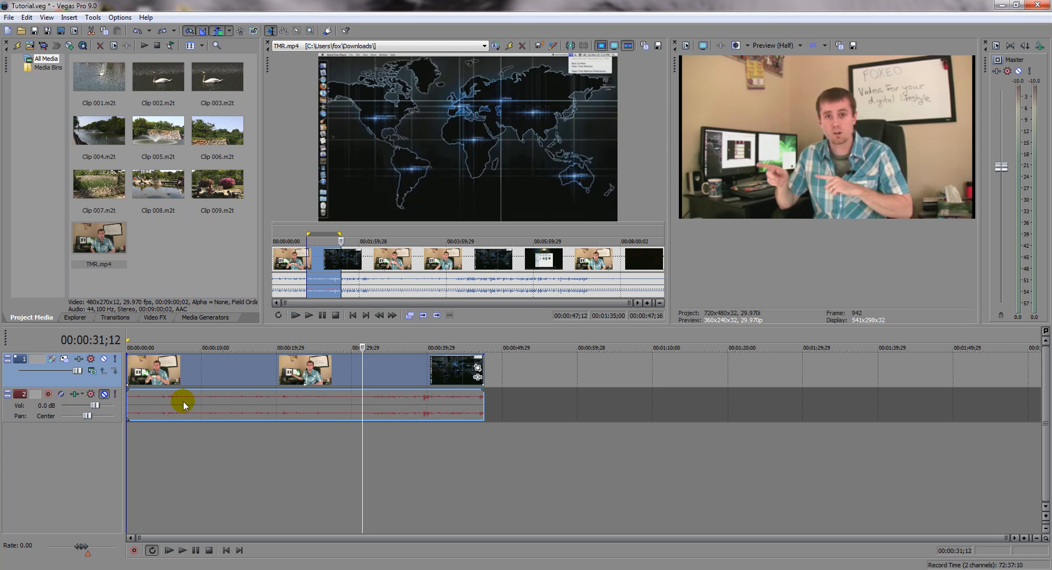
key(space)
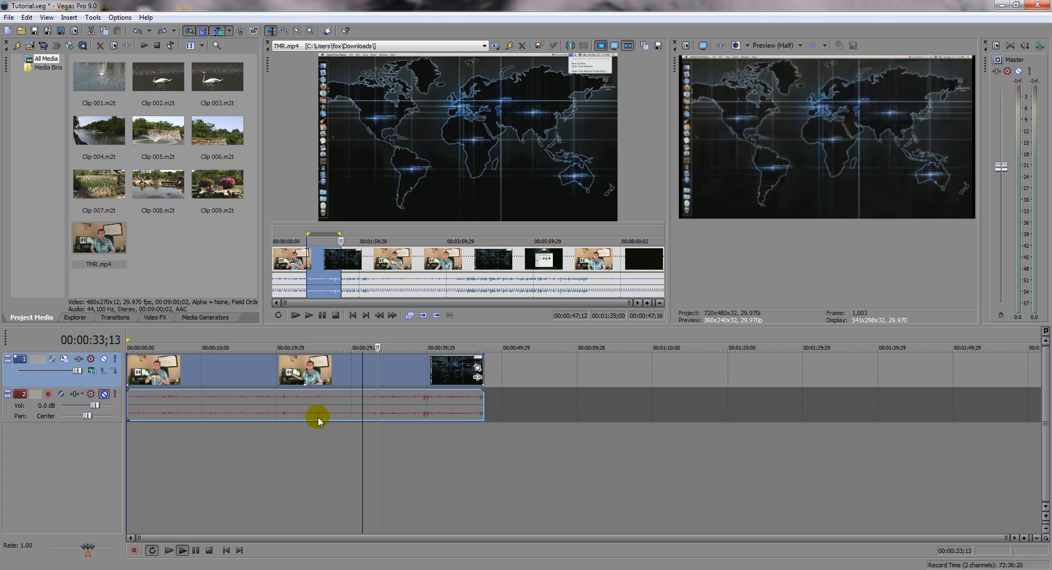
click(217, 432)
key(space)
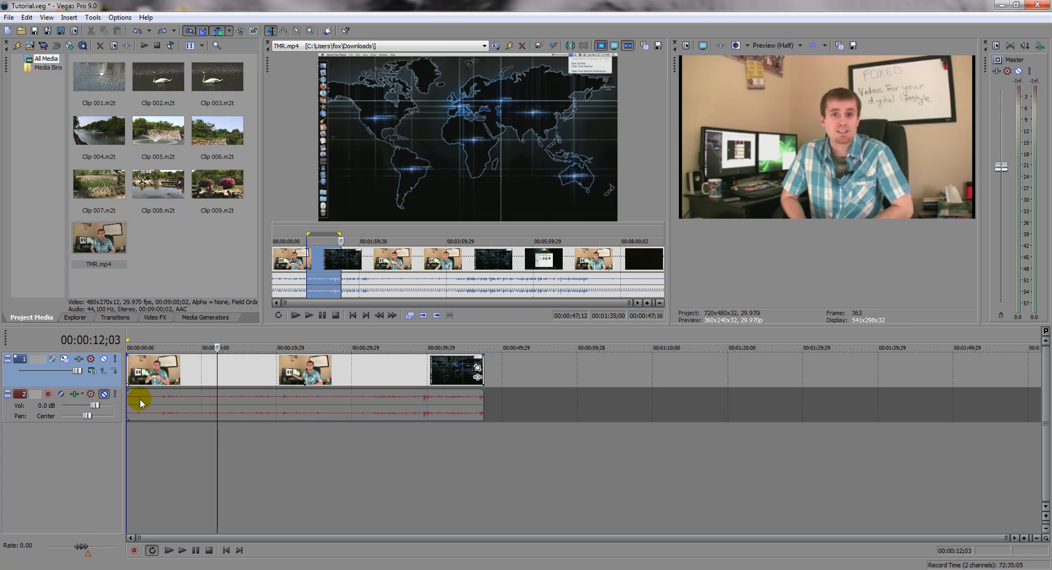
click(104, 393)
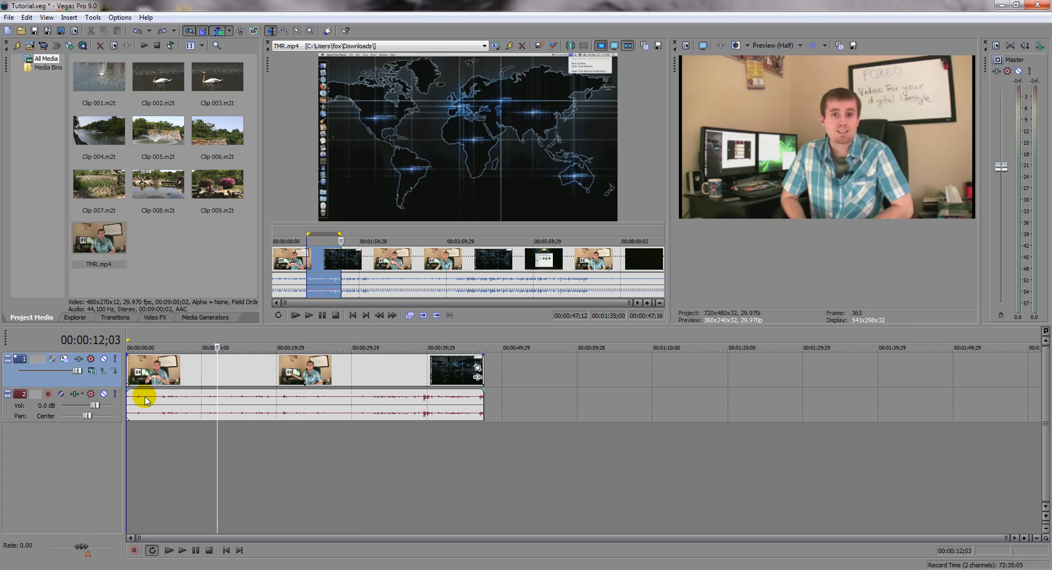
click(103, 359)
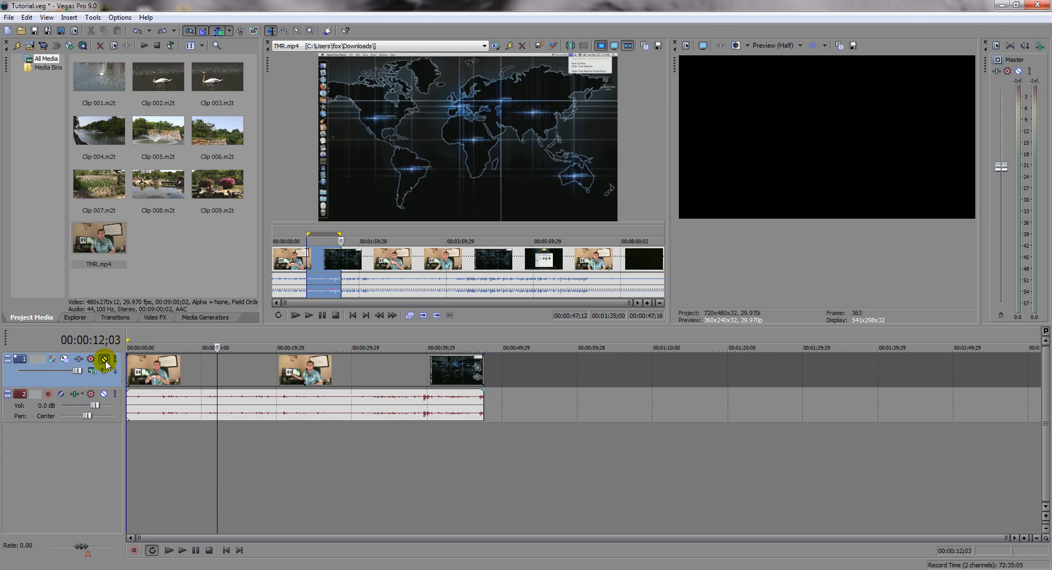
click(104, 359)
Step: Check the clip's footage at several points along the timeline
click(151, 450)
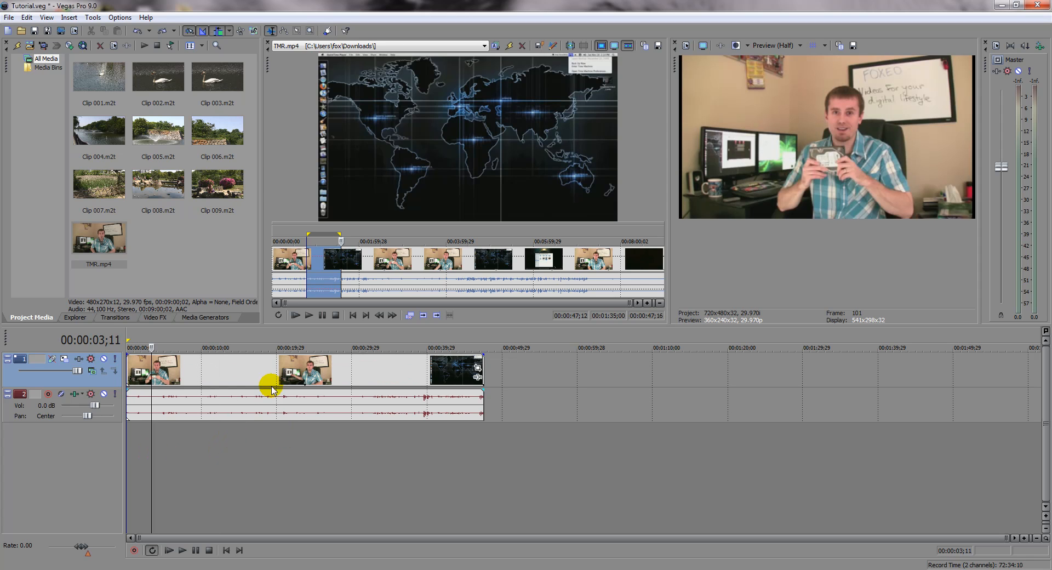
click(406, 423)
click(424, 430)
click(339, 428)
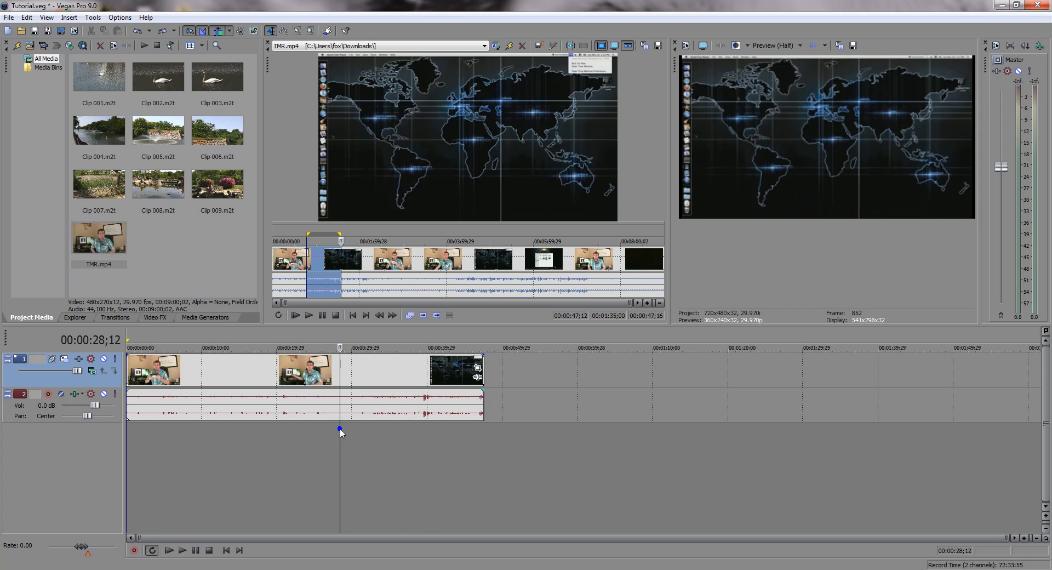
click(304, 426)
click(287, 426)
click(237, 428)
click(226, 425)
Step: Normalize the clip's audio event through its event properties
click(254, 395)
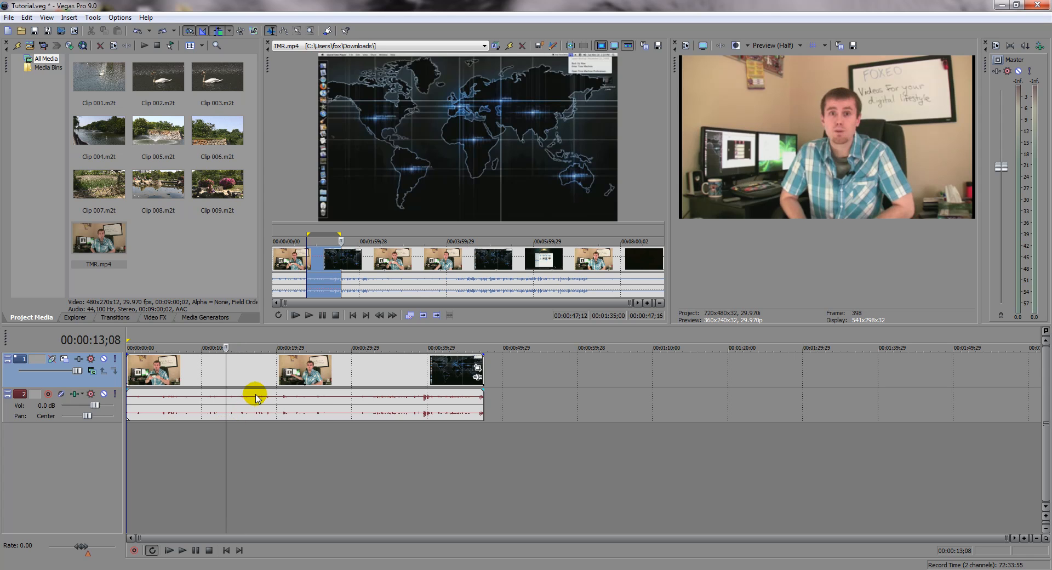
right_click(255, 395)
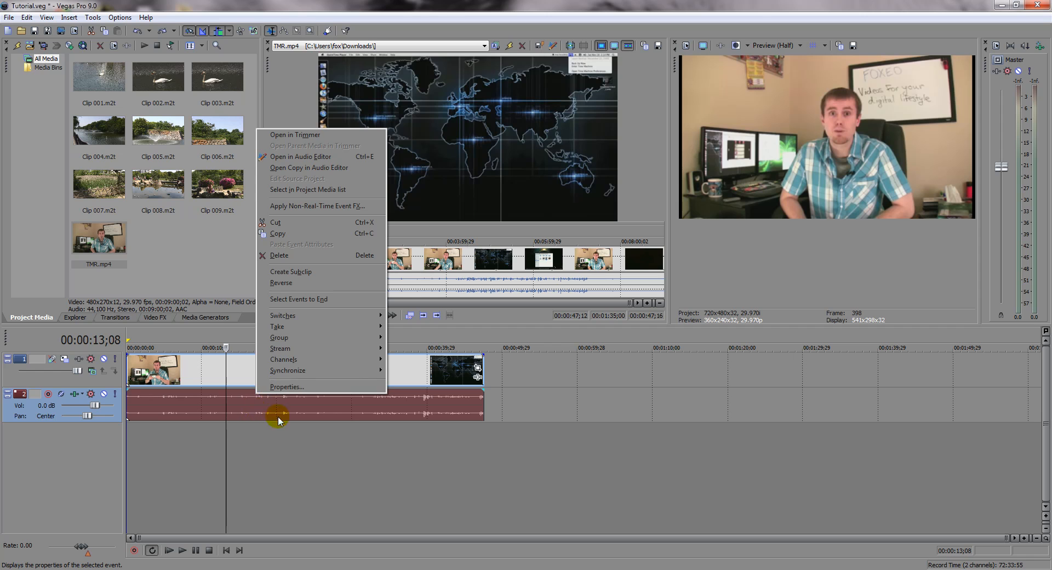
click(278, 385)
click(442, 203)
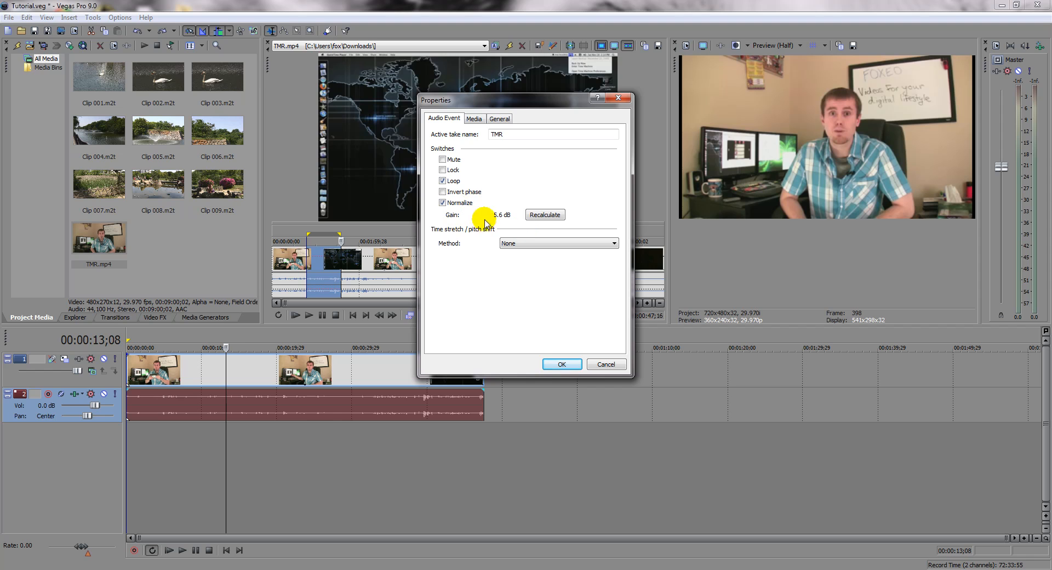
click(549, 360)
Step: Examine the normalized waveform and the matching video frames across the first half of the clip
click(294, 458)
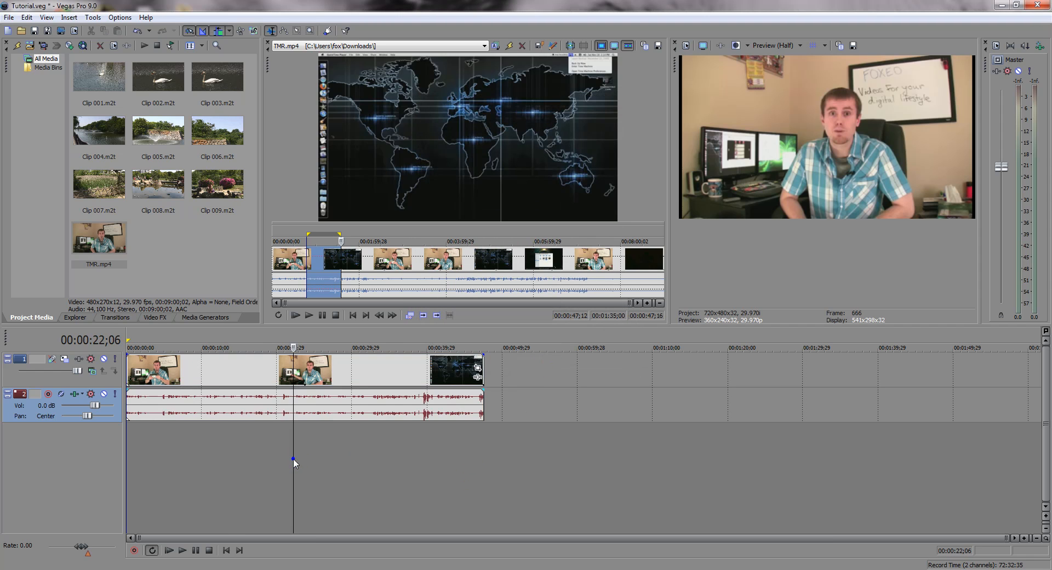
click(250, 455)
click(217, 451)
click(167, 456)
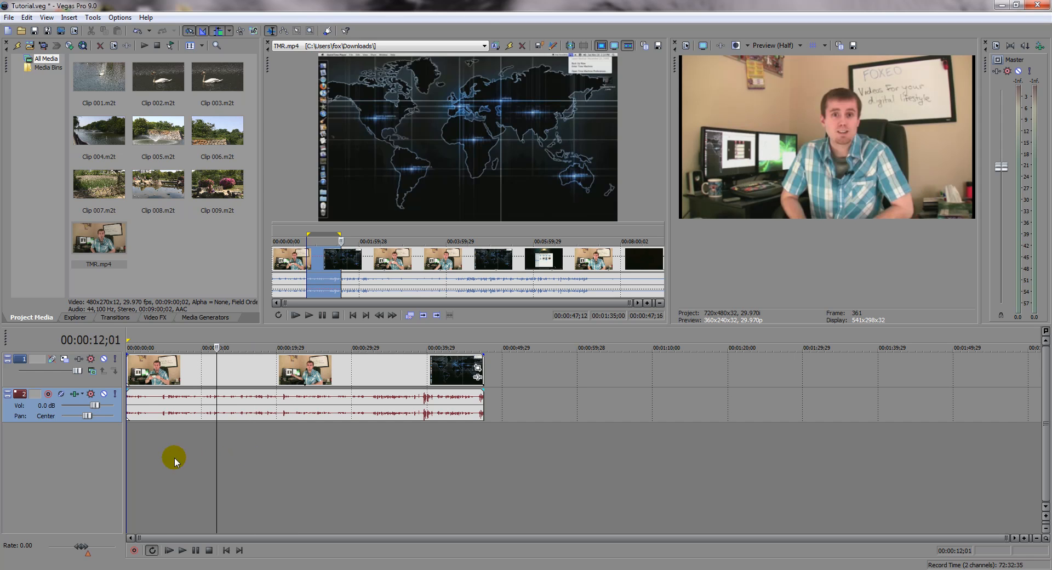
click(260, 450)
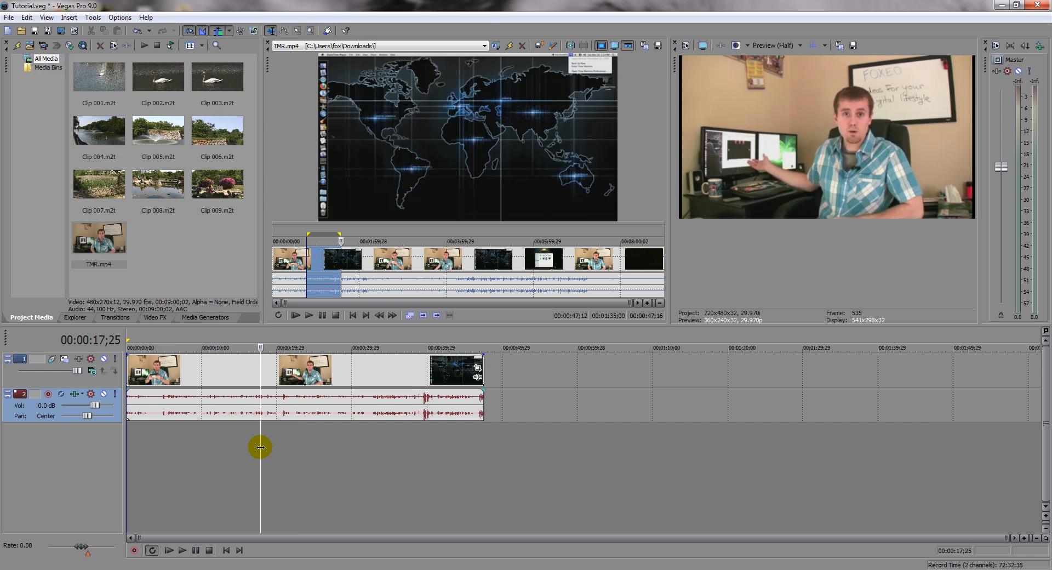
click(160, 455)
click(147, 447)
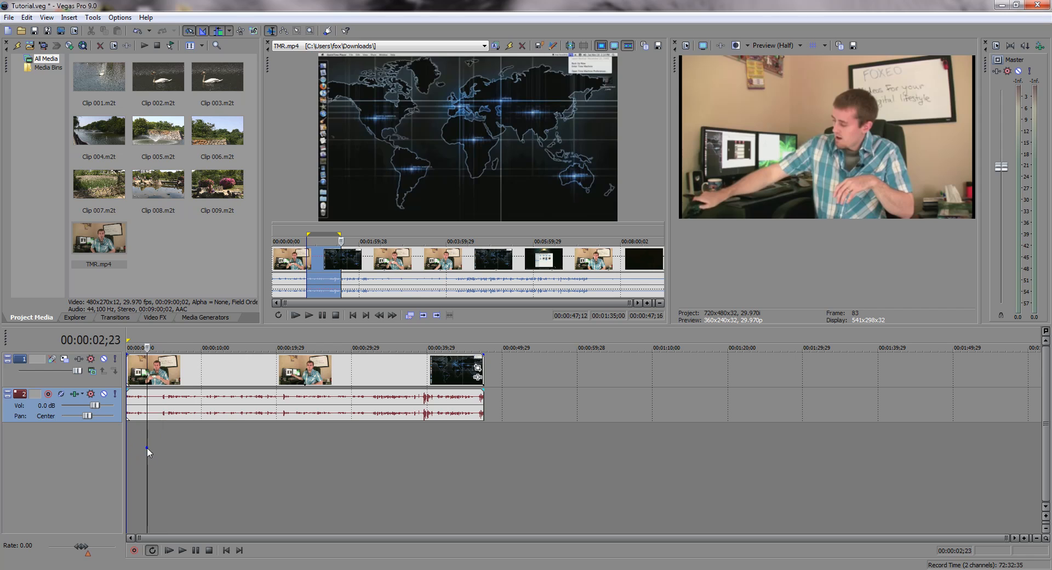
click(154, 430)
click(159, 432)
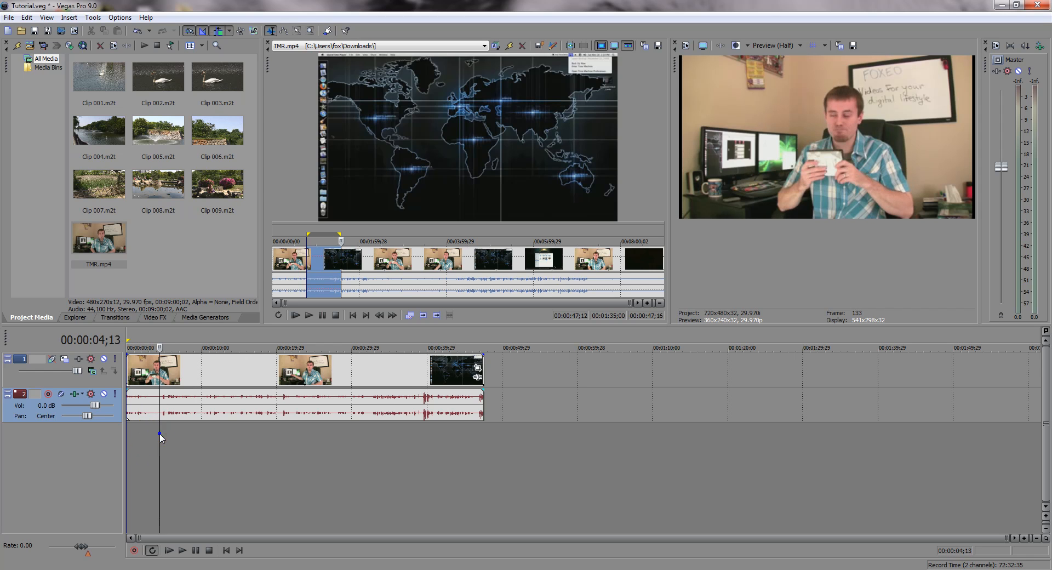
click(207, 435)
click(242, 439)
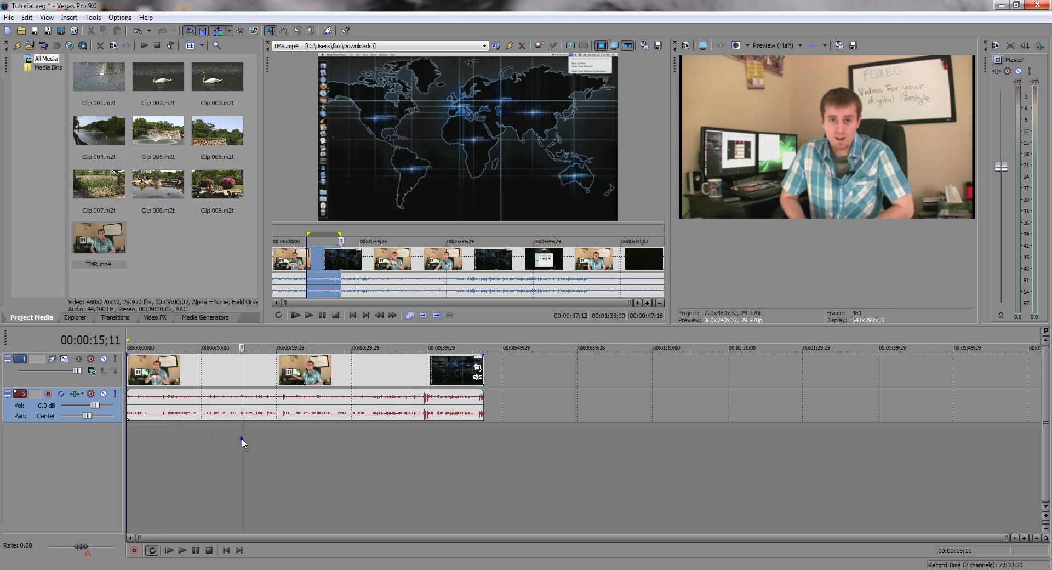
click(273, 442)
click(241, 444)
click(264, 438)
click(290, 437)
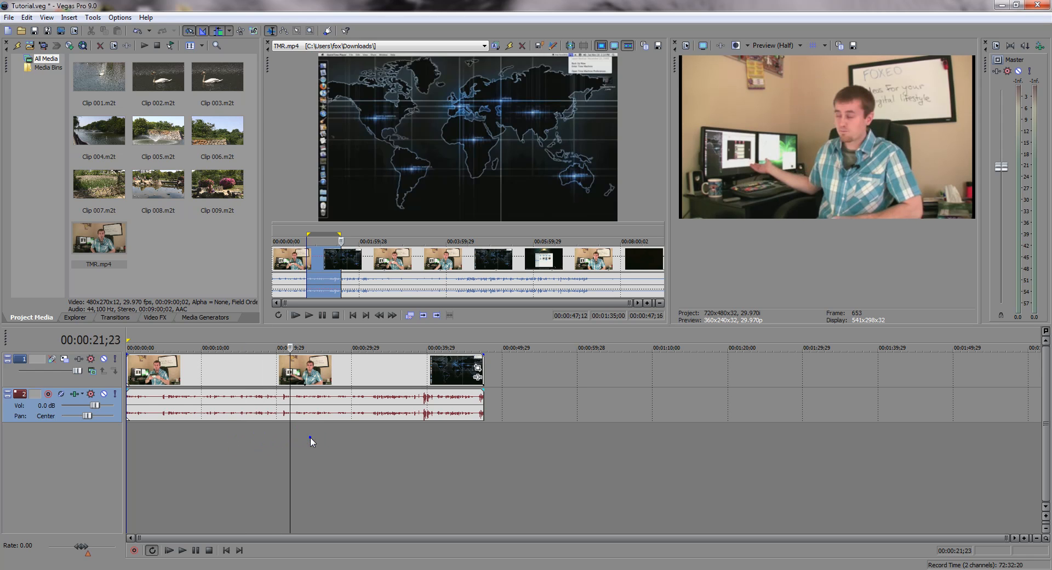
click(310, 436)
click(291, 436)
click(269, 439)
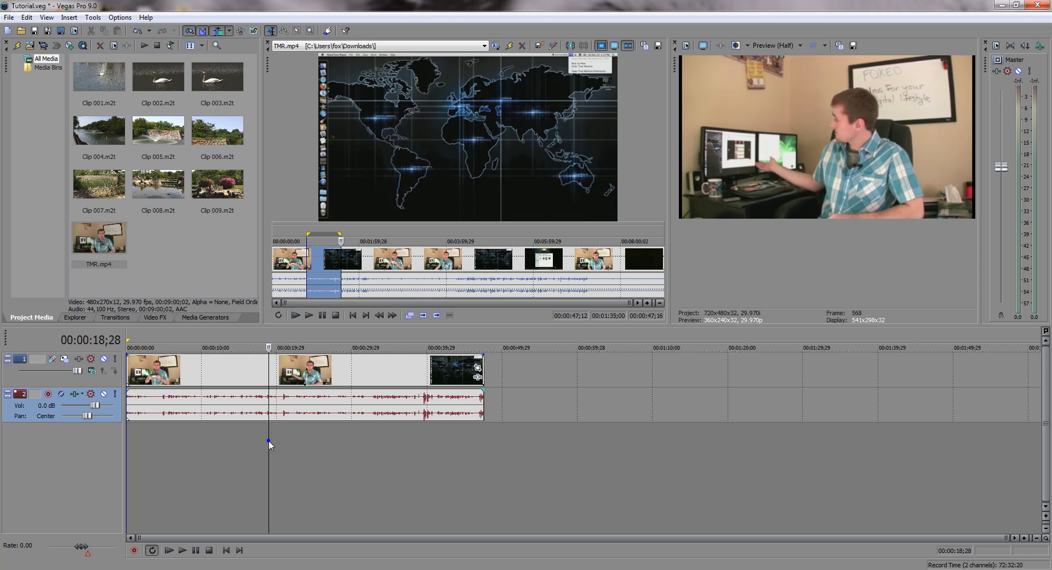
click(235, 443)
click(227, 444)
click(208, 442)
click(237, 439)
drag(238, 439, 293, 454)
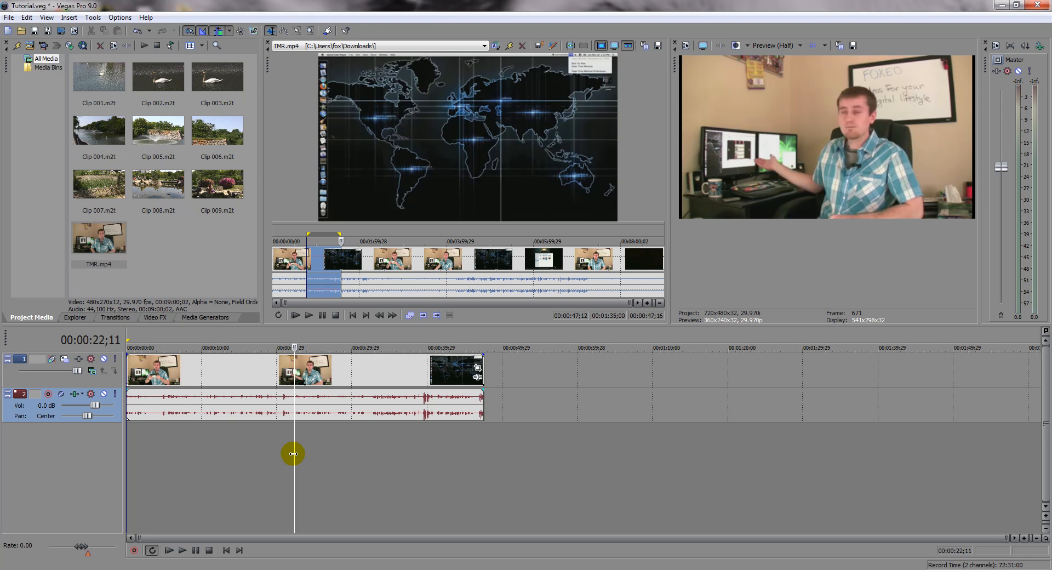
Step: Lower the system volume to 86 and play the normalized clip briefly from about 00:00:16;12
click(249, 448)
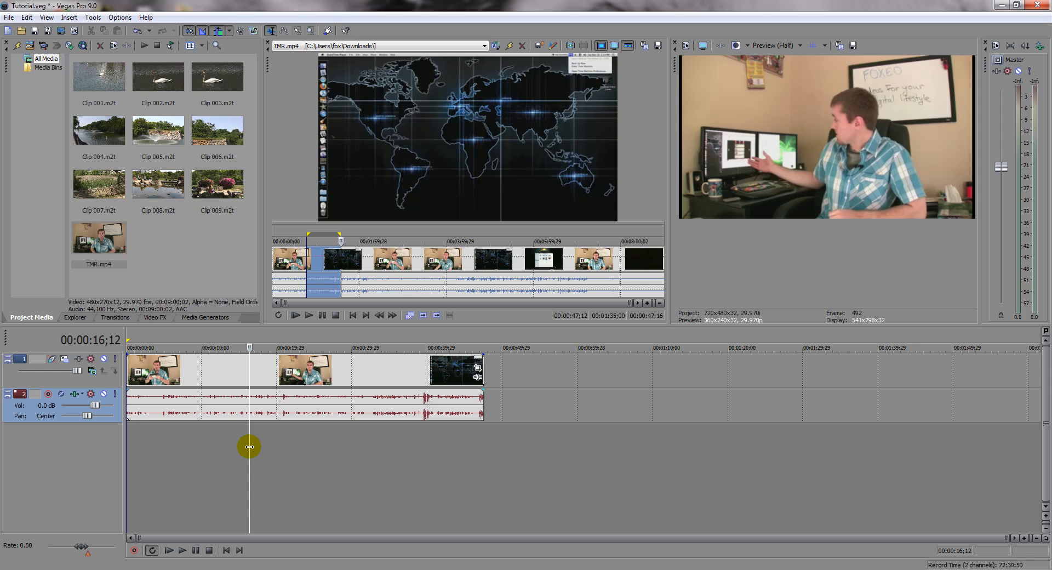
key(XF86AudioLowerVolume)
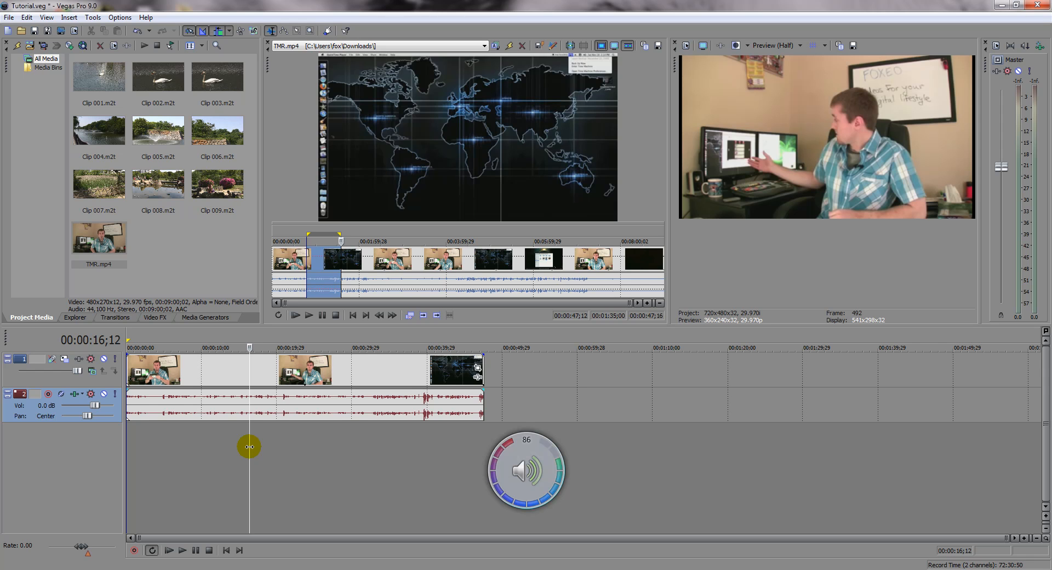
key(space)
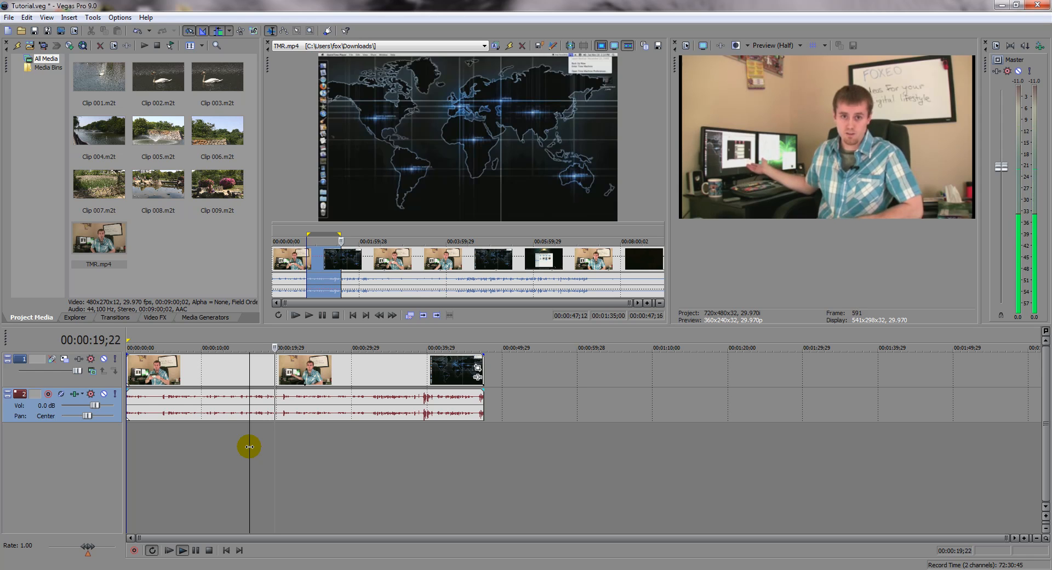
key(space)
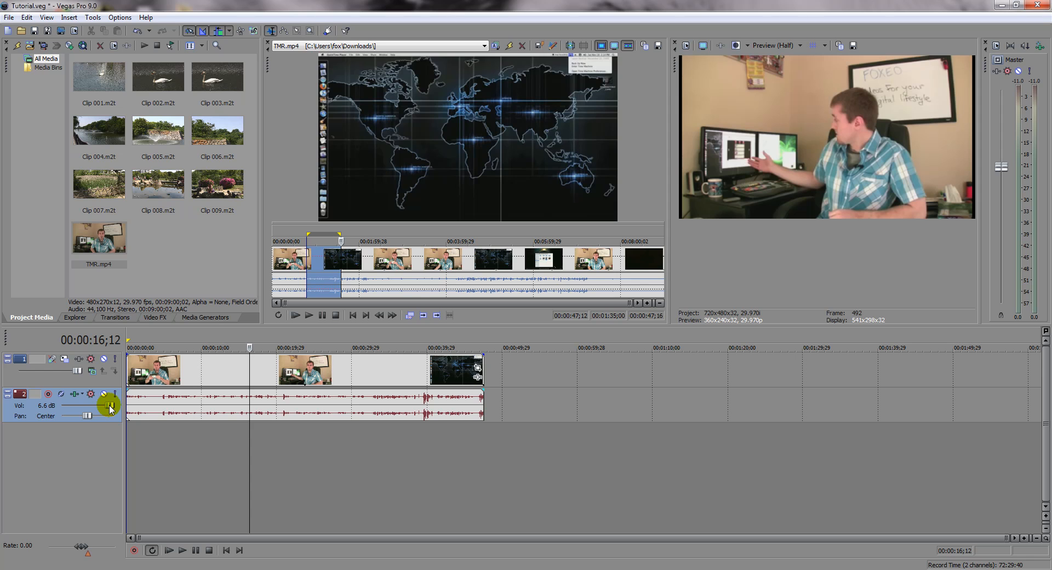
Step: Raise the audio track's volume to 12.0 dB and play the clip briefly to check its level
drag(111, 408, 216, 431)
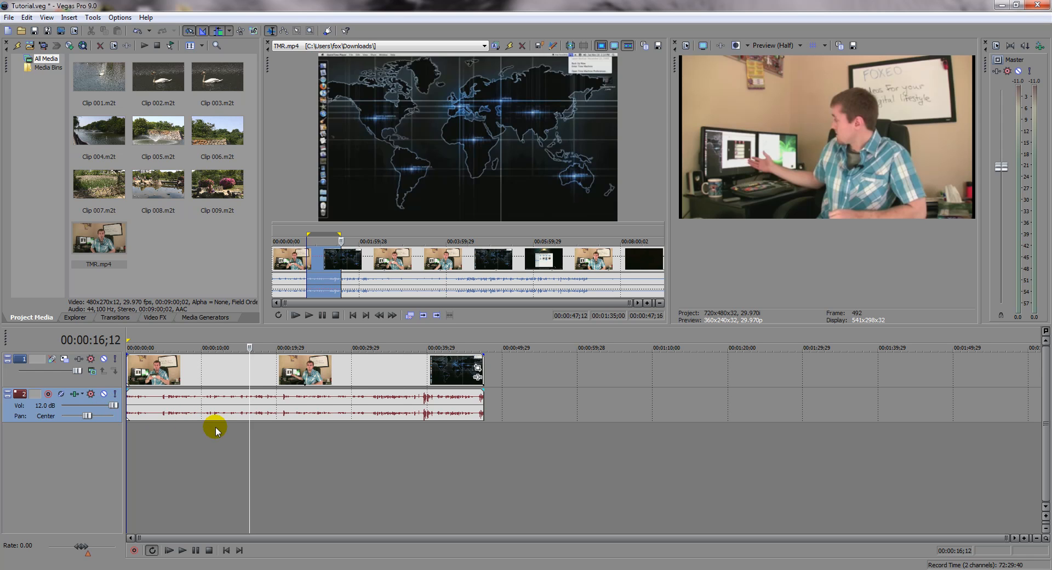
key(space)
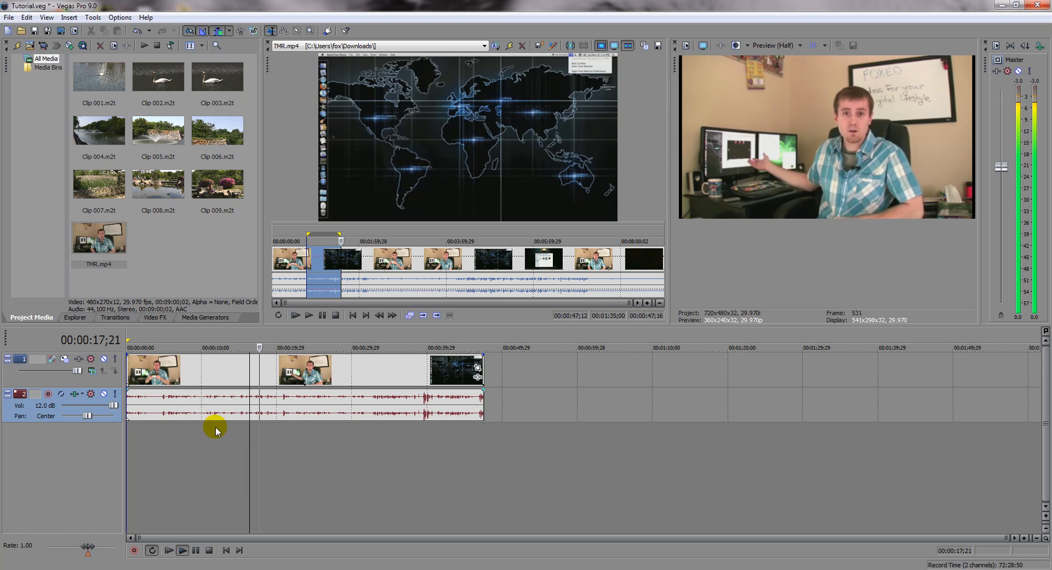
key(space)
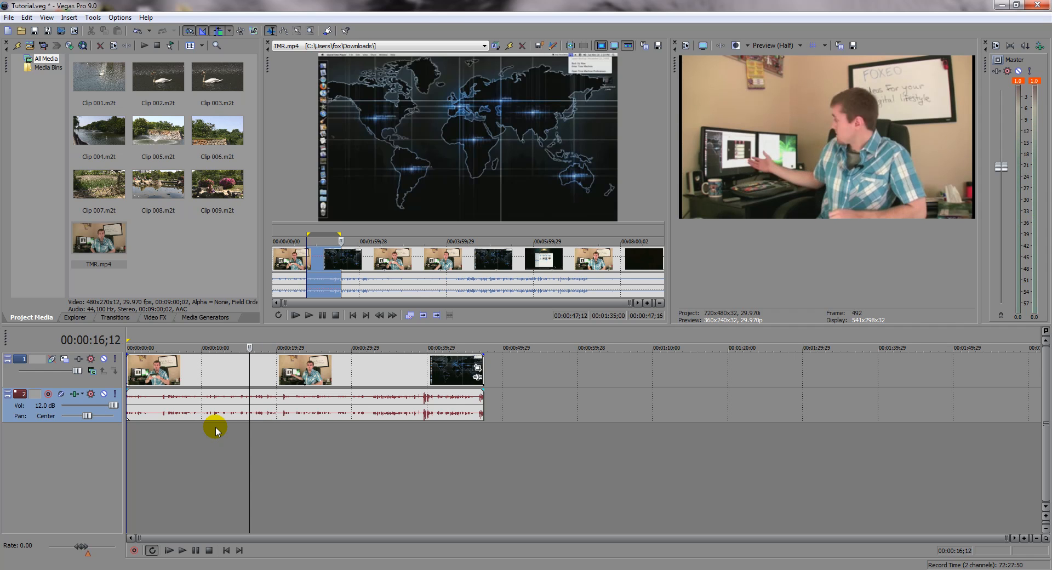
Step: Lower the audio track's volume to 1.3 dB and play parts near the clip's beginning and around 00:00:38;27 to check the level
key(space)
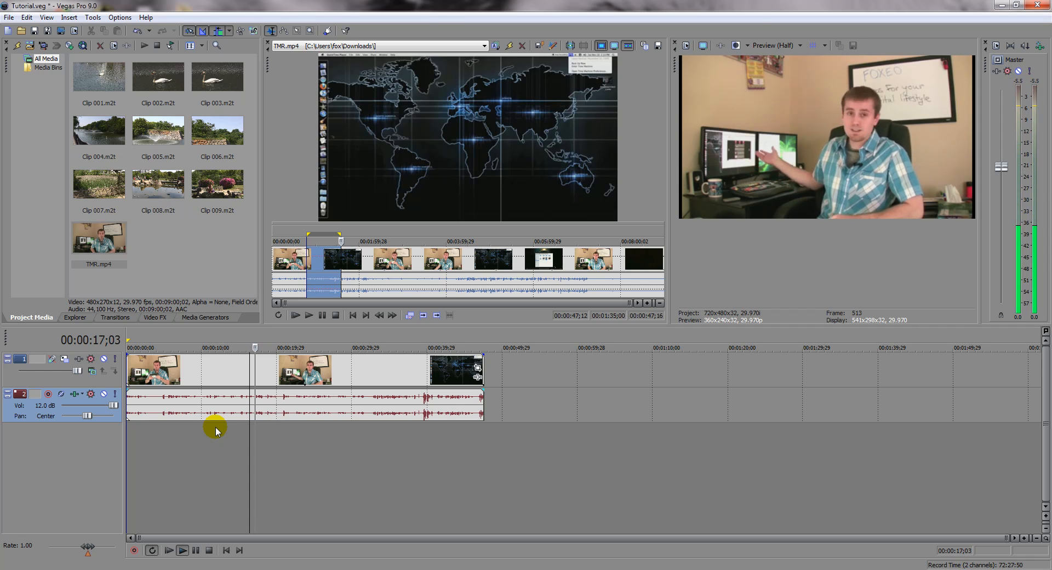
key(space)
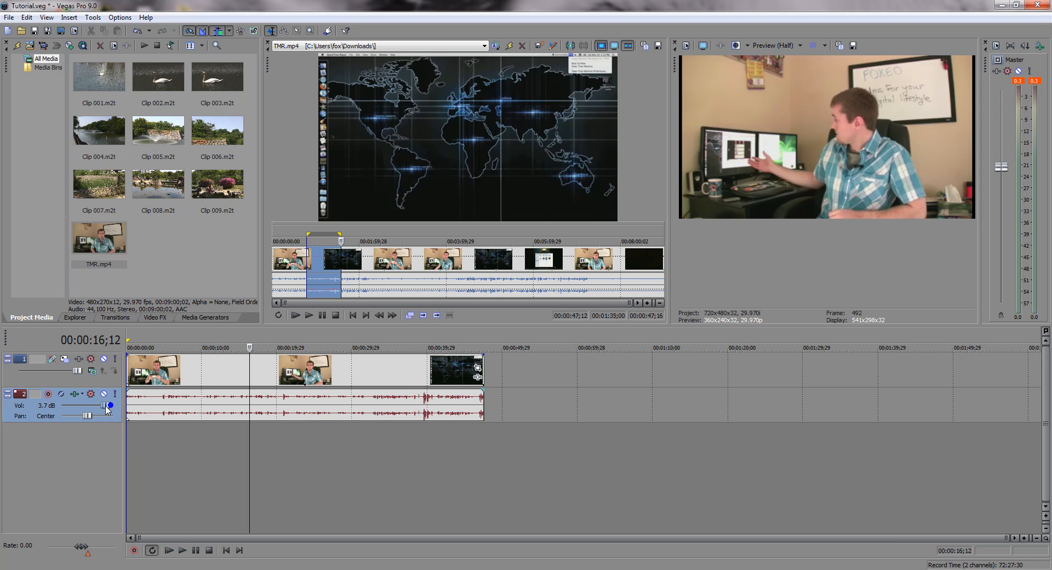
click(169, 433)
key(space)
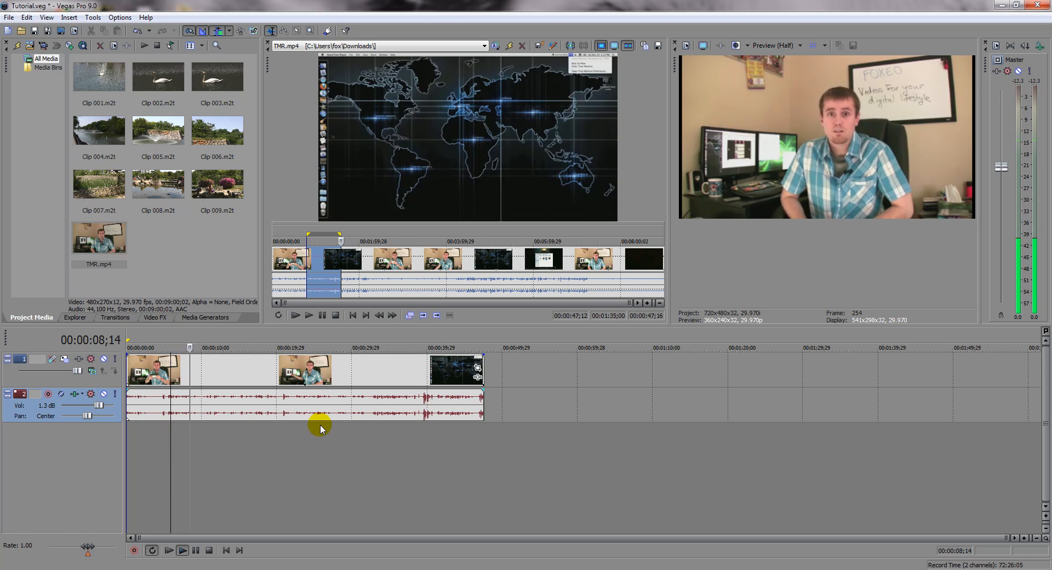
click(418, 432)
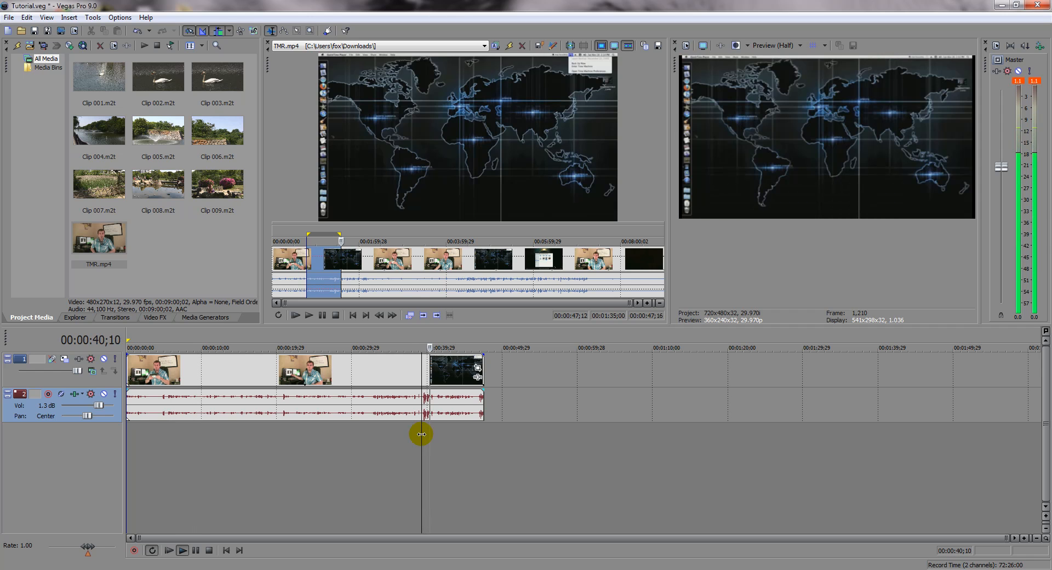
key(space)
Step: Play the clip briefly from about 00:00:29;19 and 00:00:38;27 to compare the loudness of the two passages
click(350, 439)
key(space)
key(space)
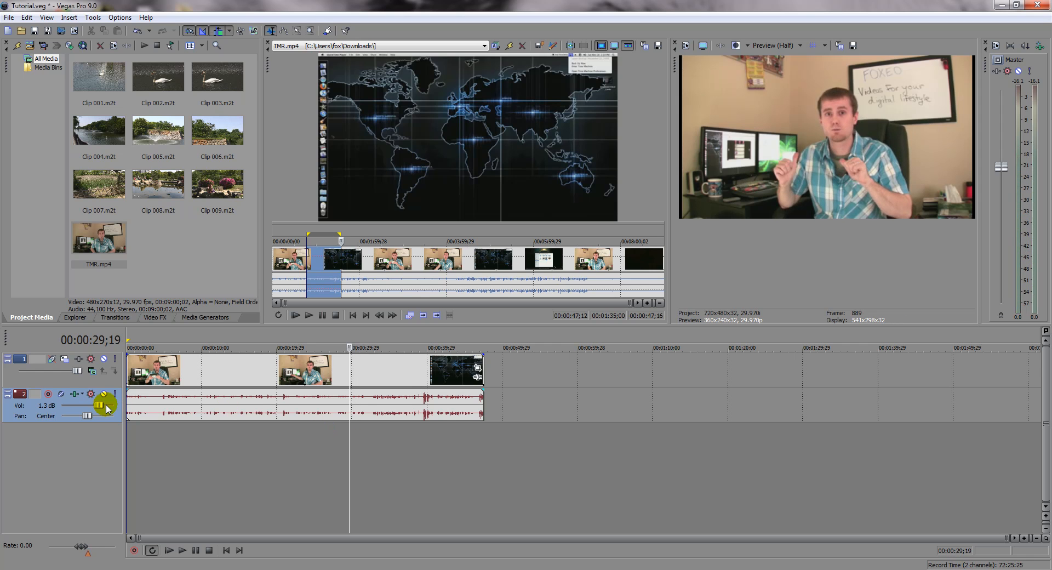
click(270, 432)
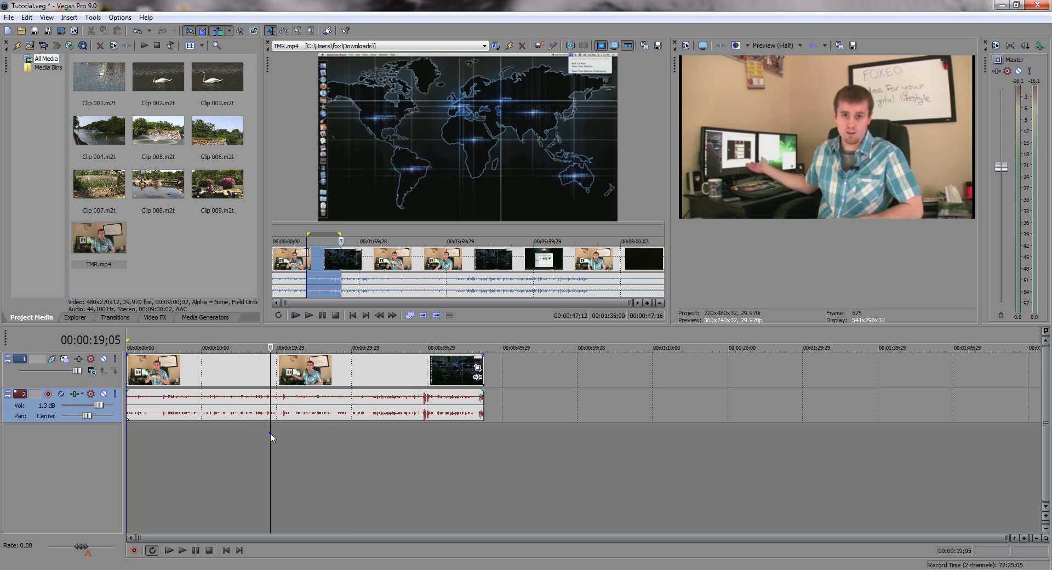
click(419, 432)
key(space)
key(space)
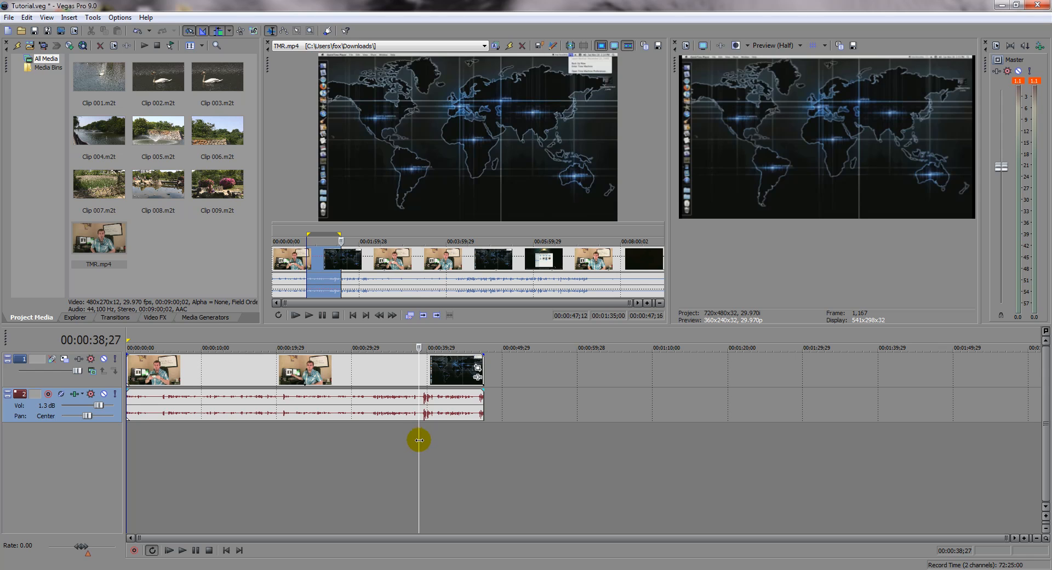
Step: Try splitting the clip's audio and video at 00:00:30;13, and undo the split
click(241, 443)
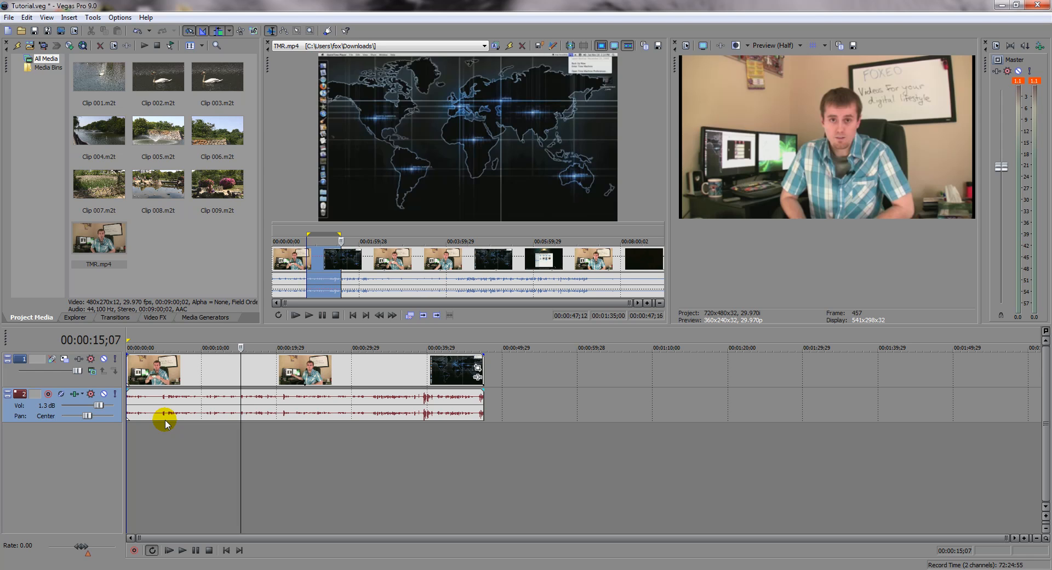
click(355, 409)
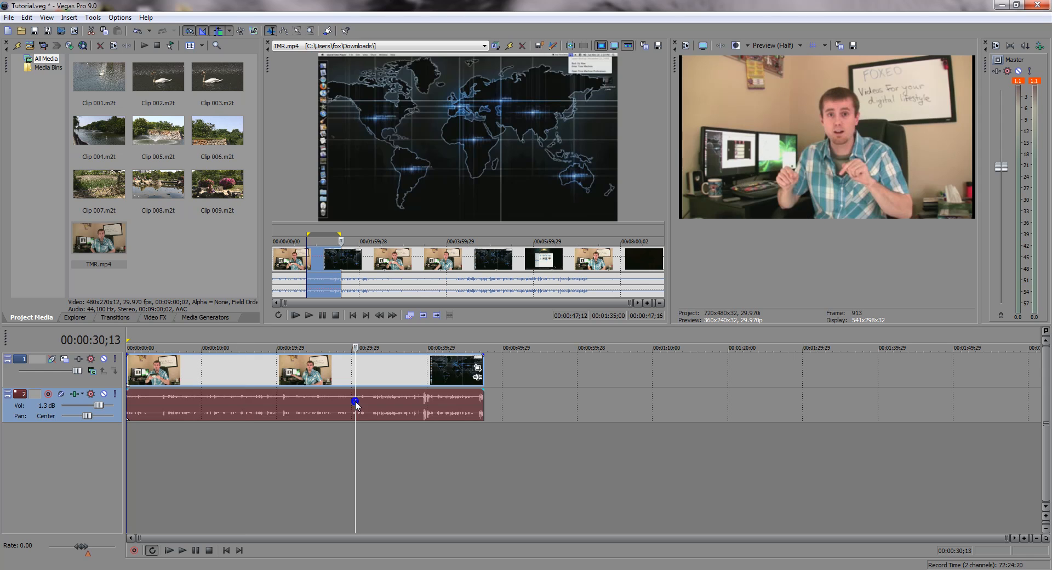
key(s)
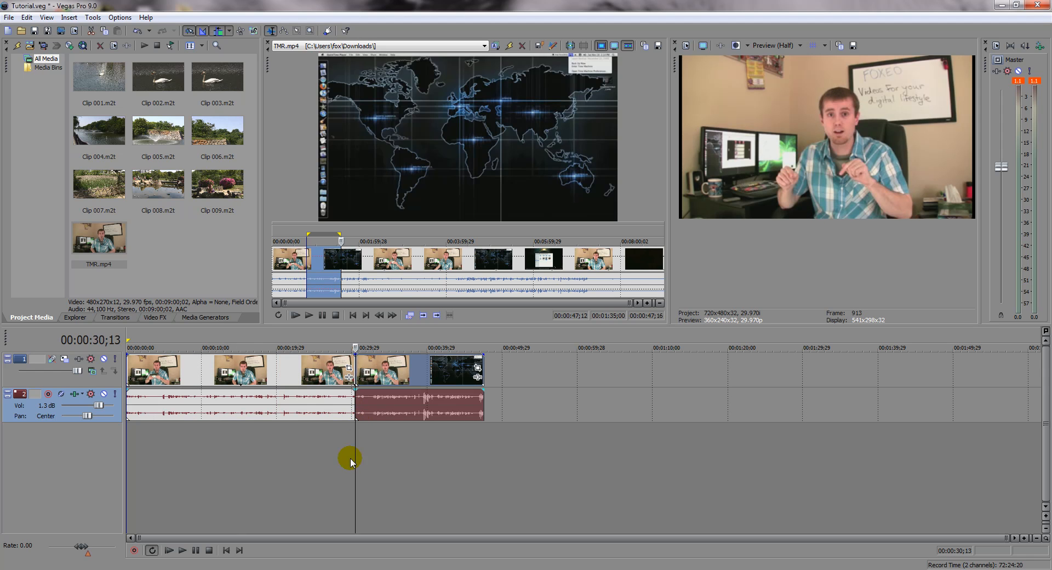
key(ctrl+z)
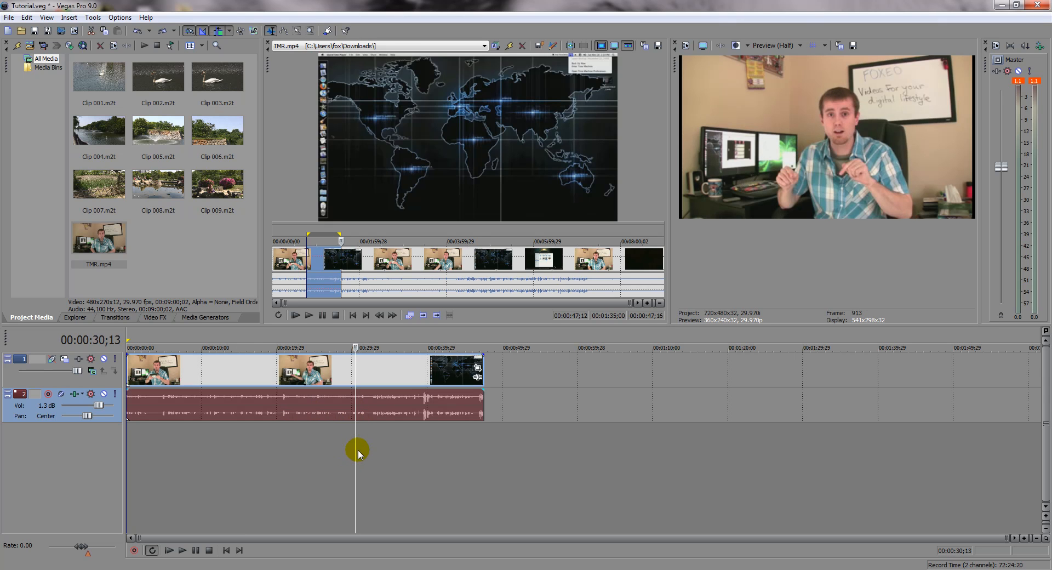
Step: Insert a volume envelope on the audio track
drag(355, 452, 241, 444)
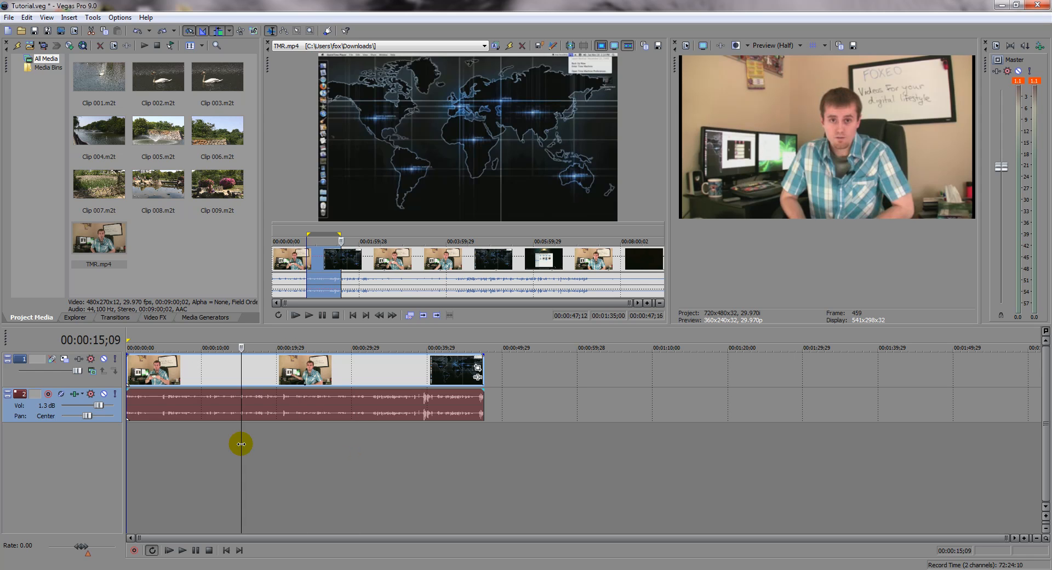
click(163, 436)
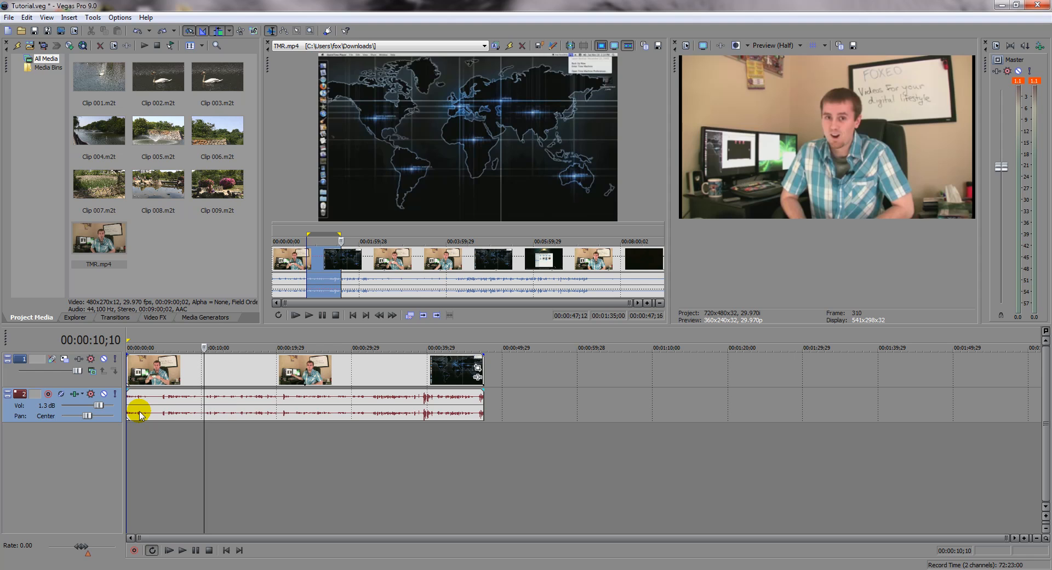
key(v)
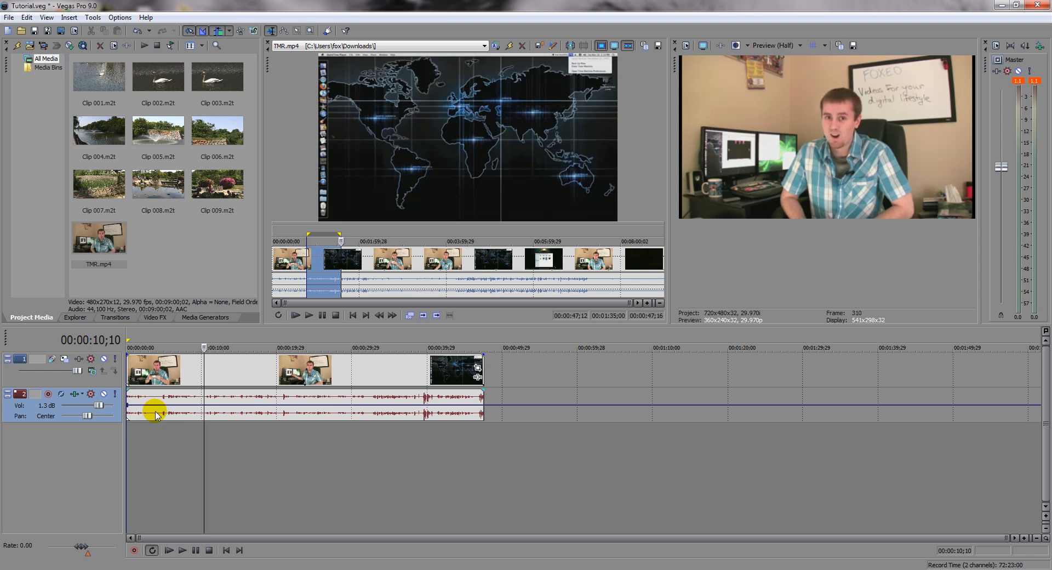
click(156, 414)
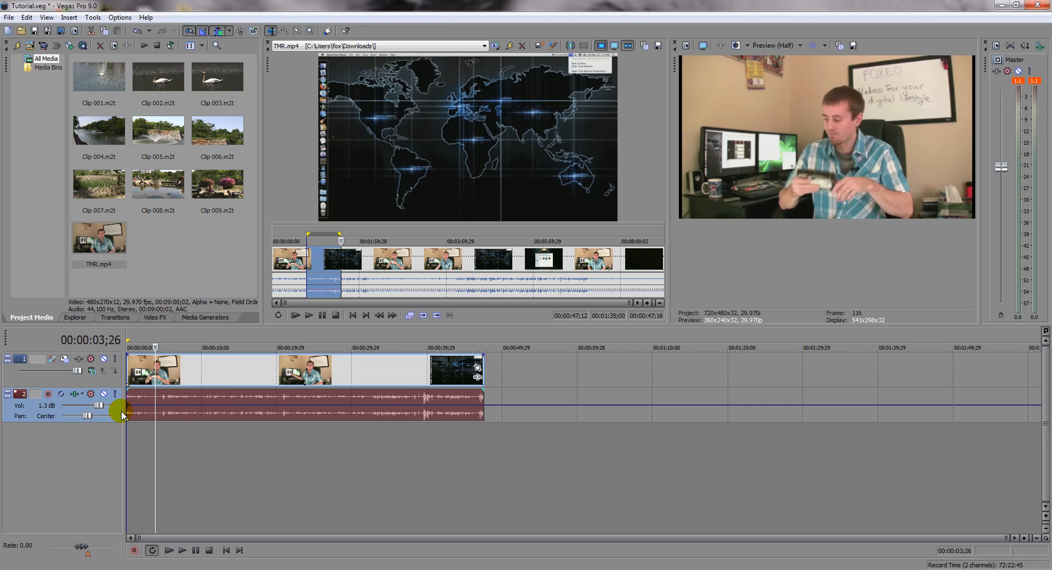
Step: Play the clip briefly around 00:00:32;12 to locate where the loud screen-capture section begins
click(374, 431)
click(370, 433)
key(space)
key(space)
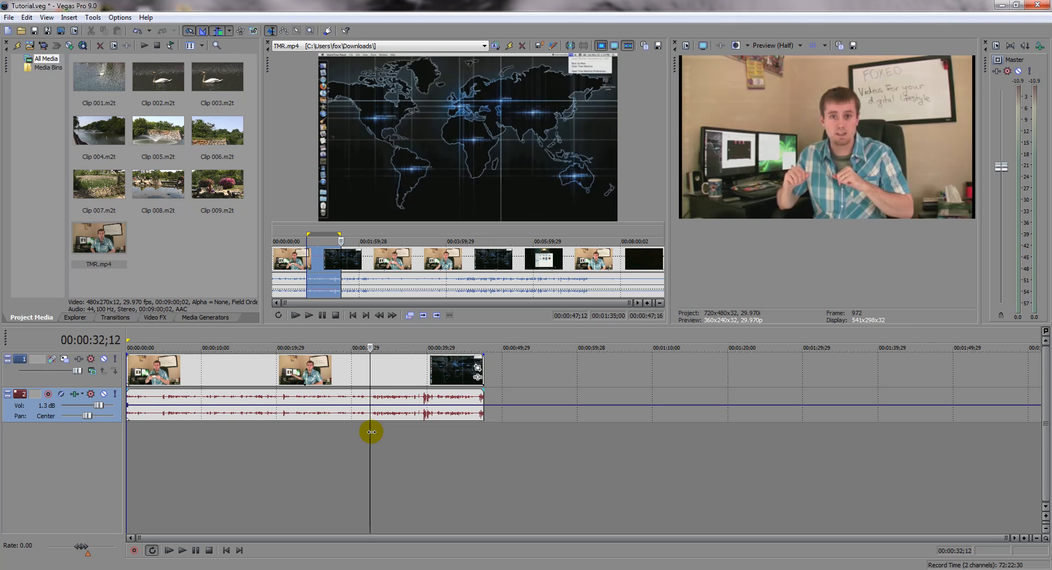
click(373, 432)
click(371, 432)
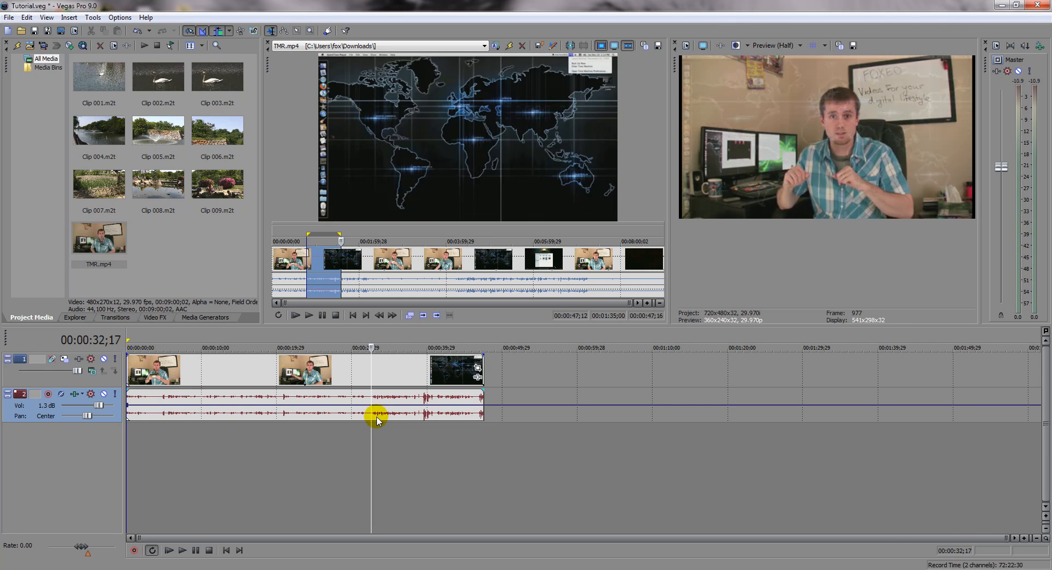
click(336, 439)
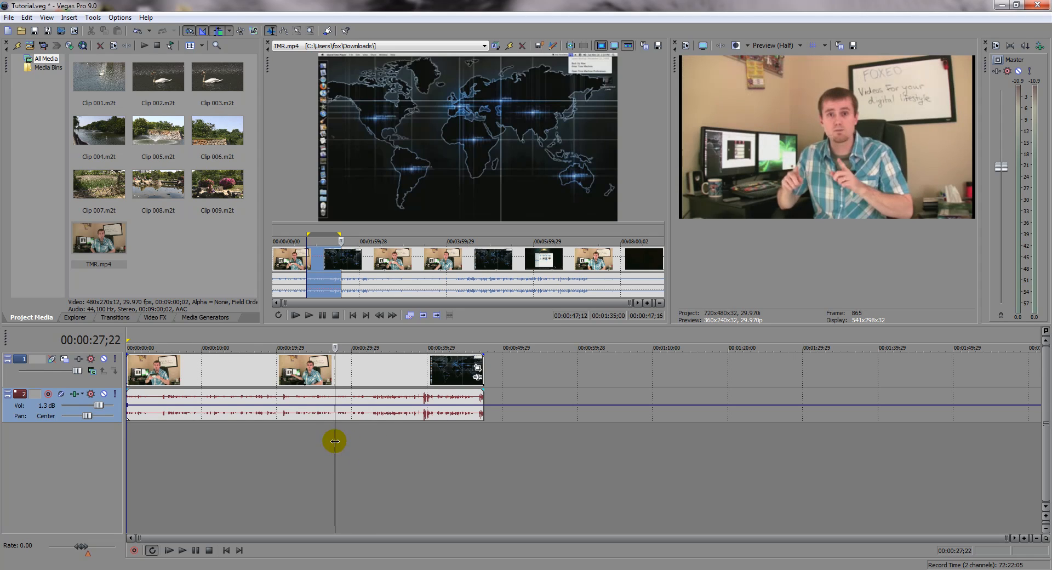
Step: Try adding a volume envelope point at 00:00:32;07, and undo it
click(369, 408)
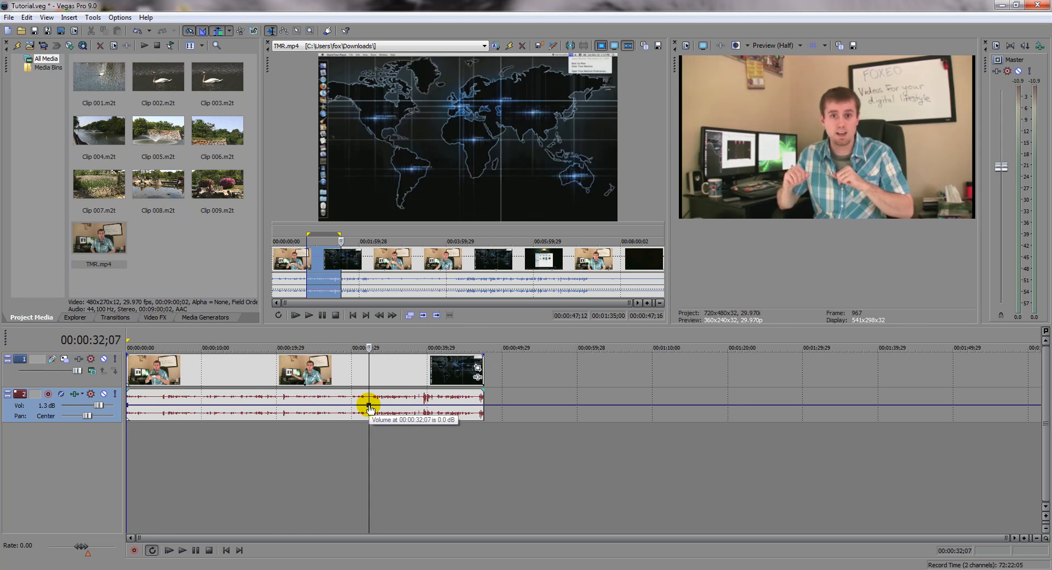
drag(370, 407, 366, 406)
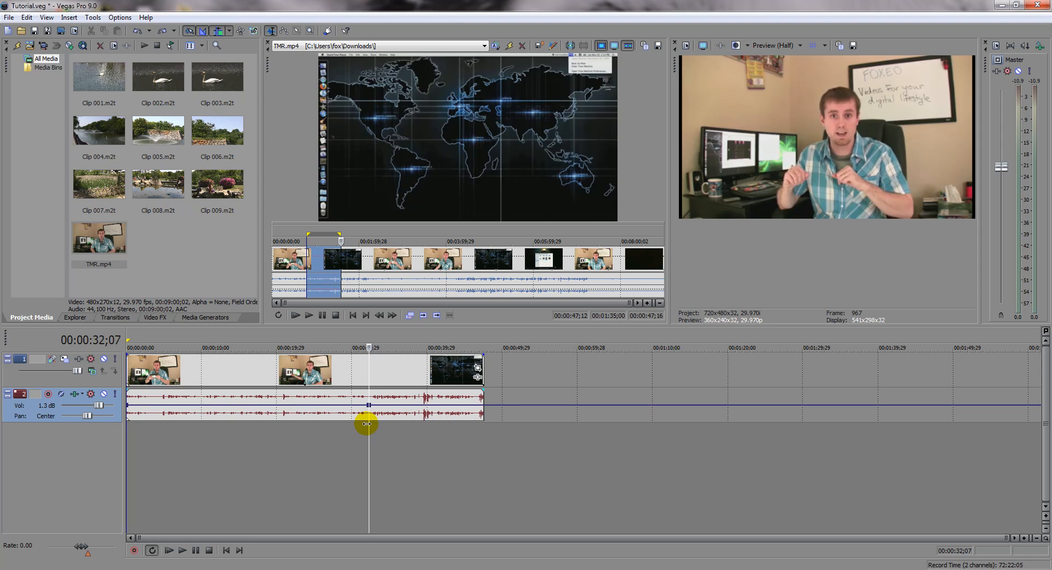
key(ctrl+z)
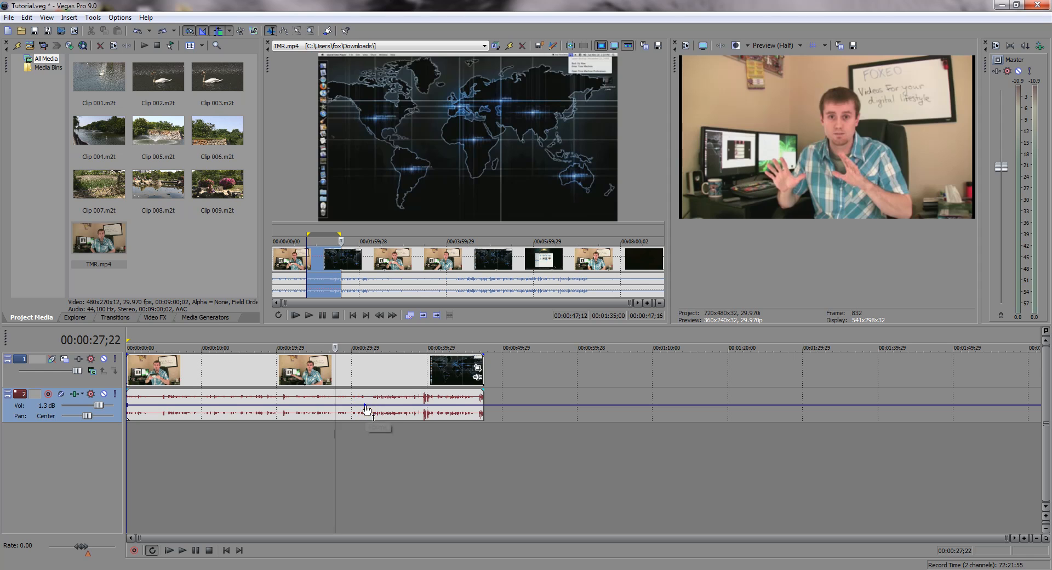
Step: Add two closely spaced points to the volume envelope at the start of the louder section, the second at 00:00:32;16
double_click(365, 406)
double_click(371, 406)
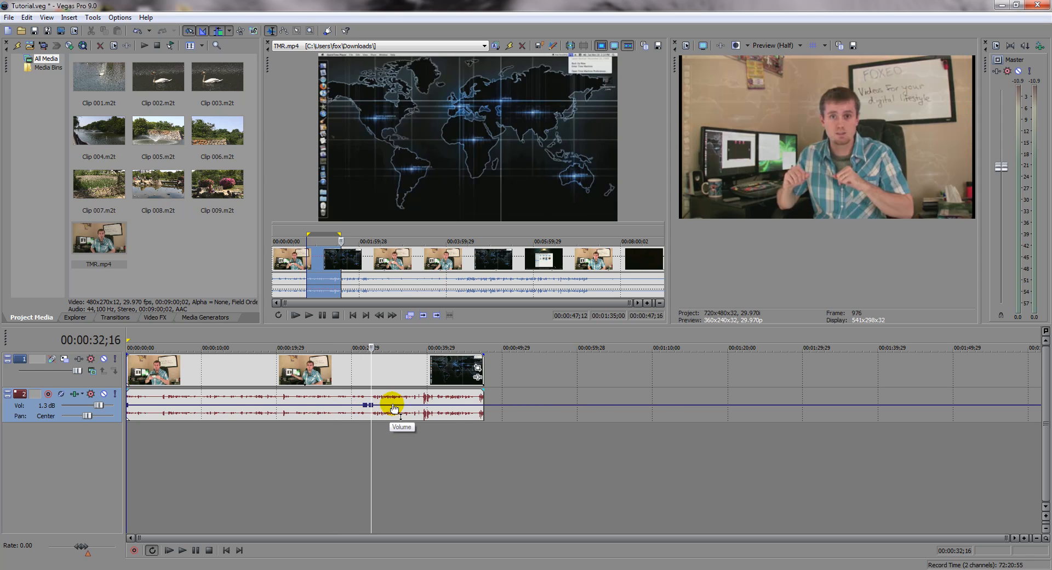
click(477, 443)
click(400, 438)
click(379, 435)
click(330, 449)
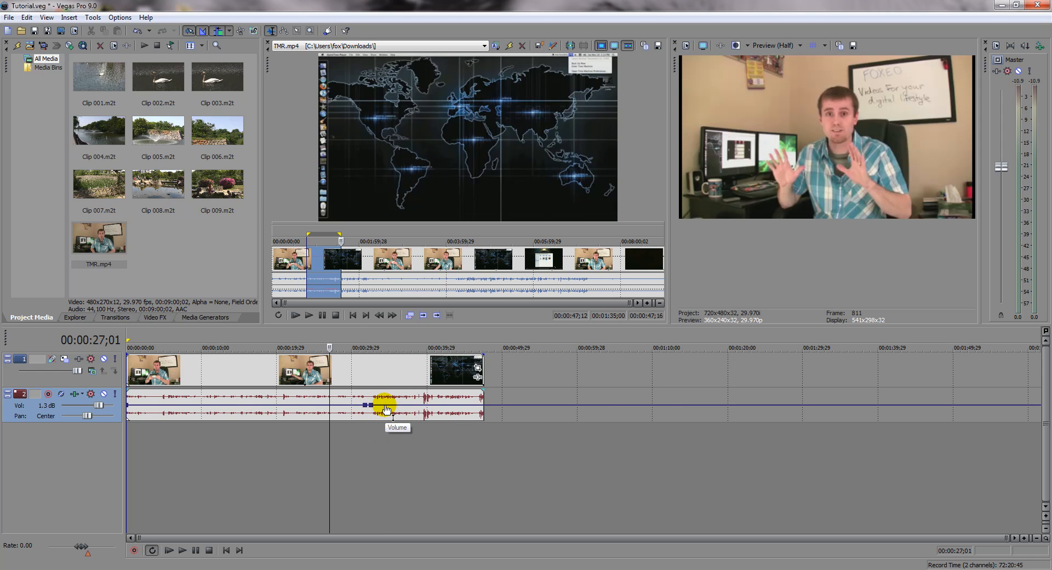
Step: Lower the volume envelope segment after the second point and play the transition from about 00:00:30;22
drag(386, 408, 386, 417)
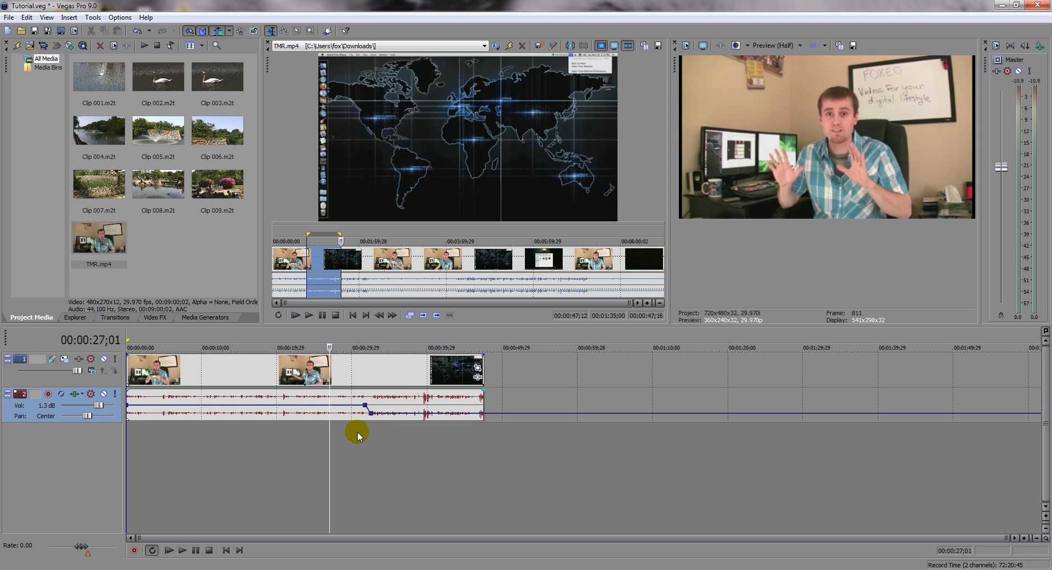
click(357, 432)
key(space)
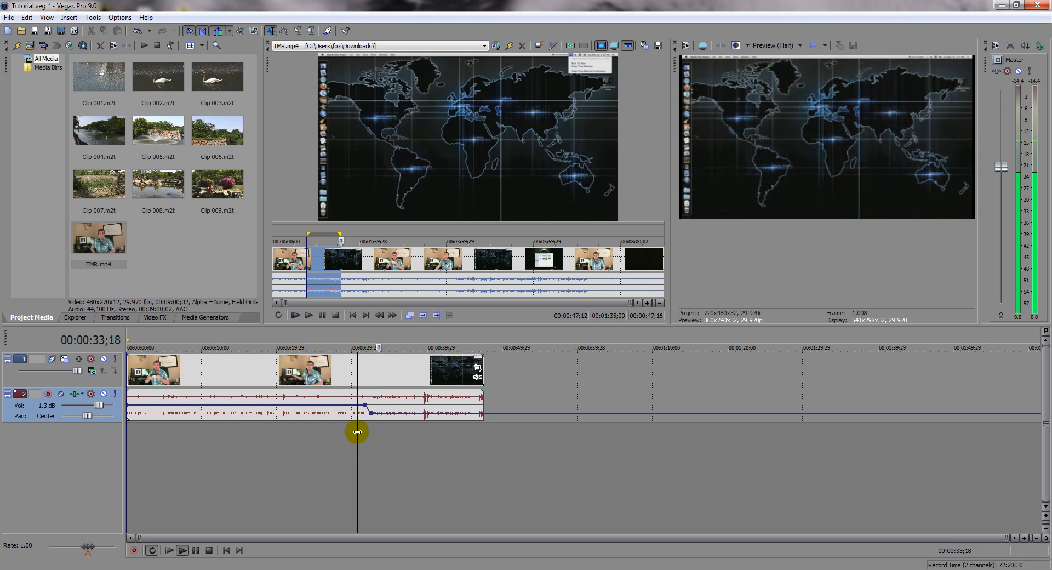
key(space)
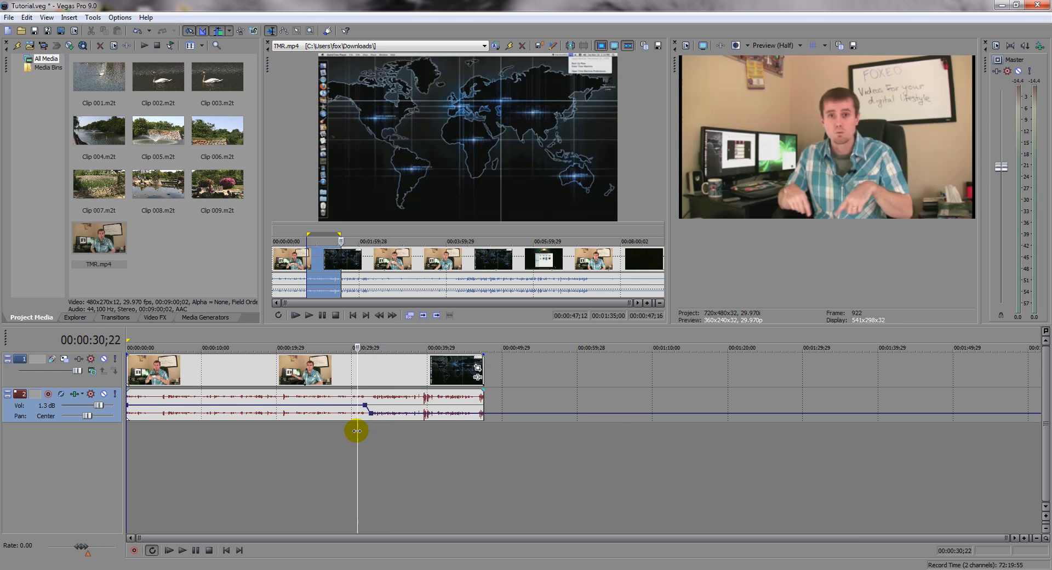
Step: Raise the second envelope point back level with the first and play from 00:00:30;22 while watching the output meter
drag(373, 419, 372, 407)
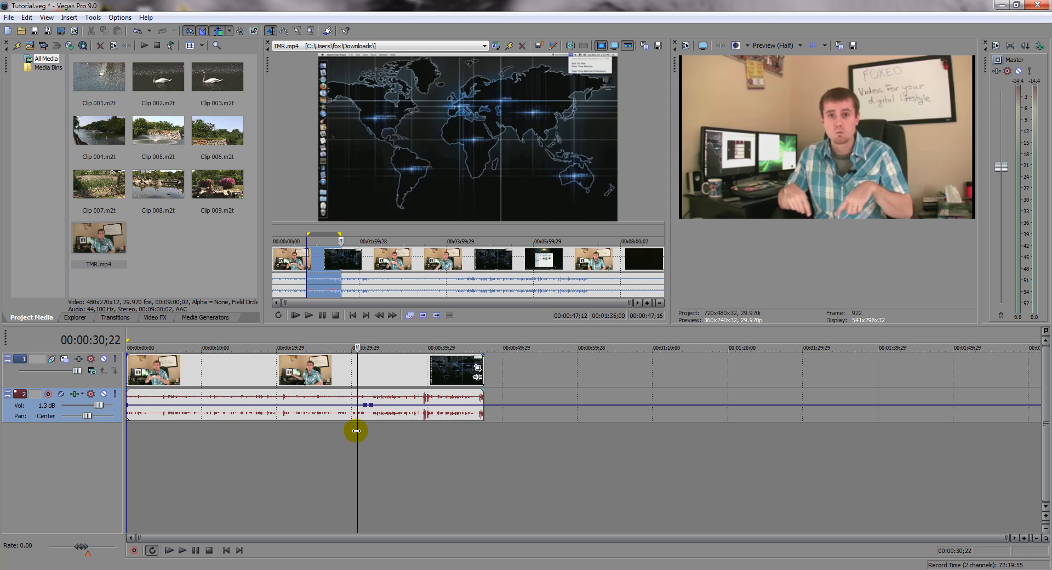
key(space)
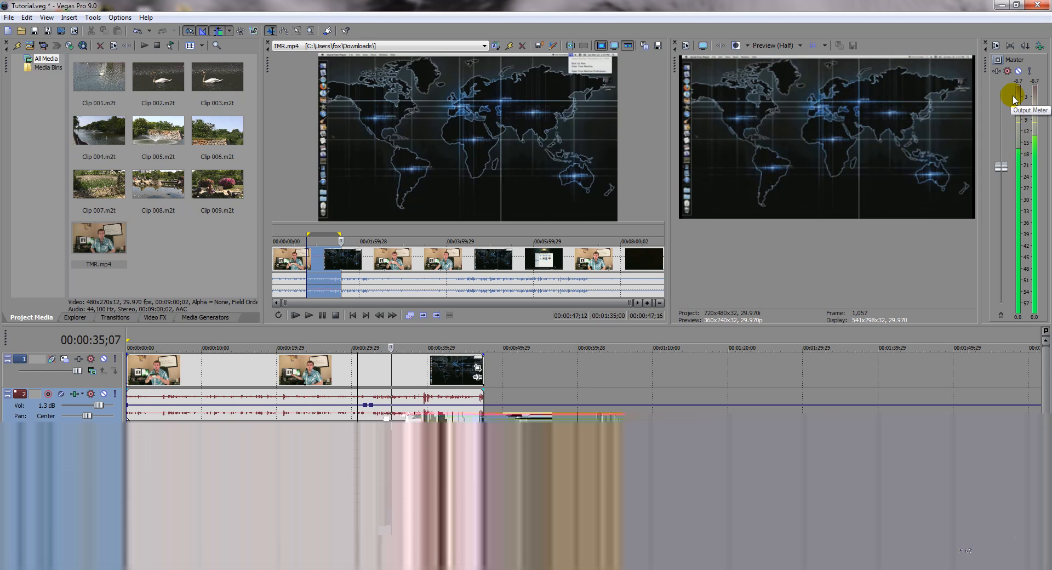
key(space)
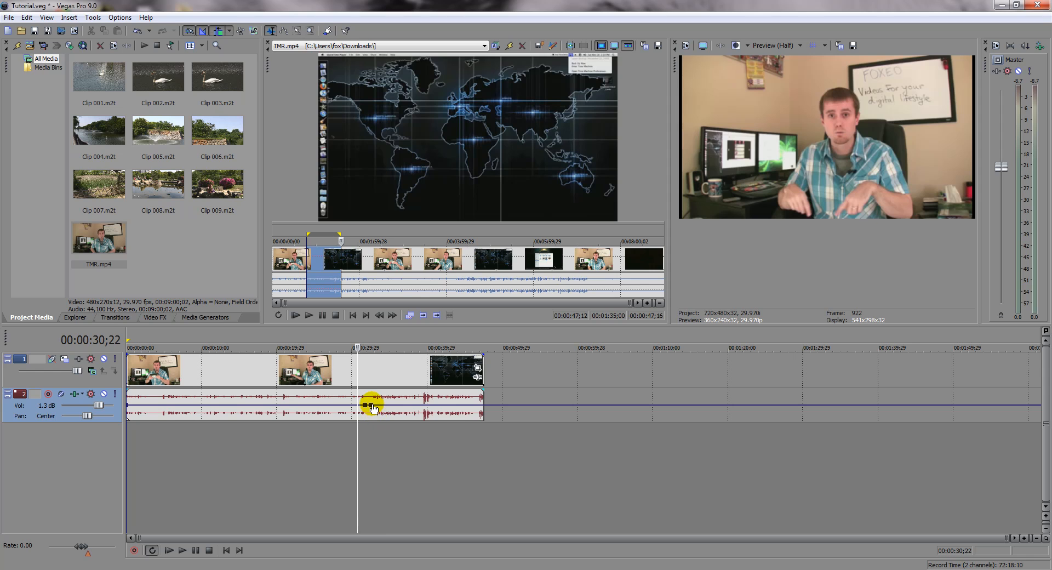
Step: Lower the volume envelope to -5.7 dB from the point at 00:00:32;16 onward and check the level by playing from 00:00:30;22
drag(373, 407, 373, 416)
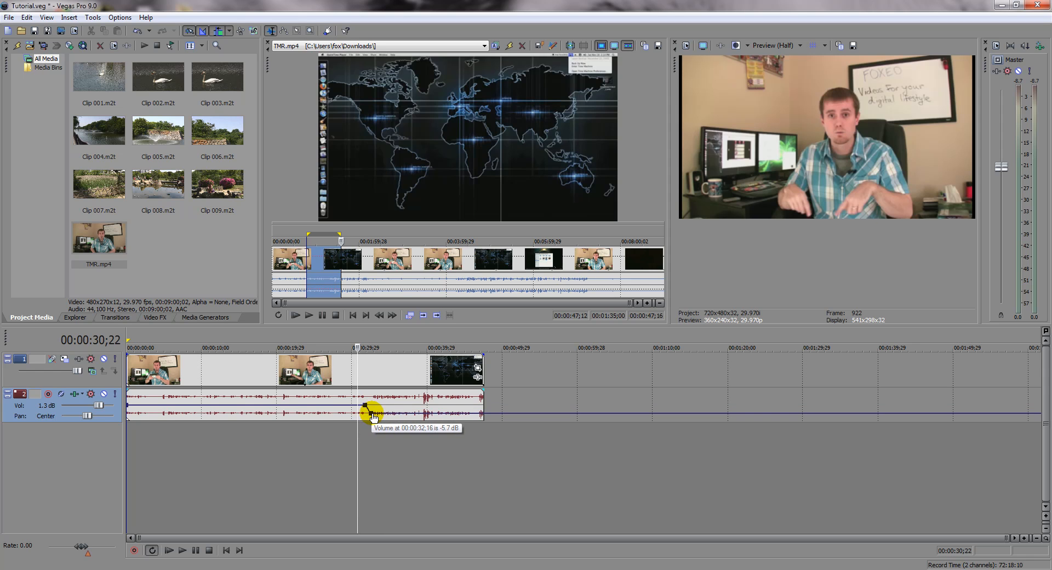
key(space)
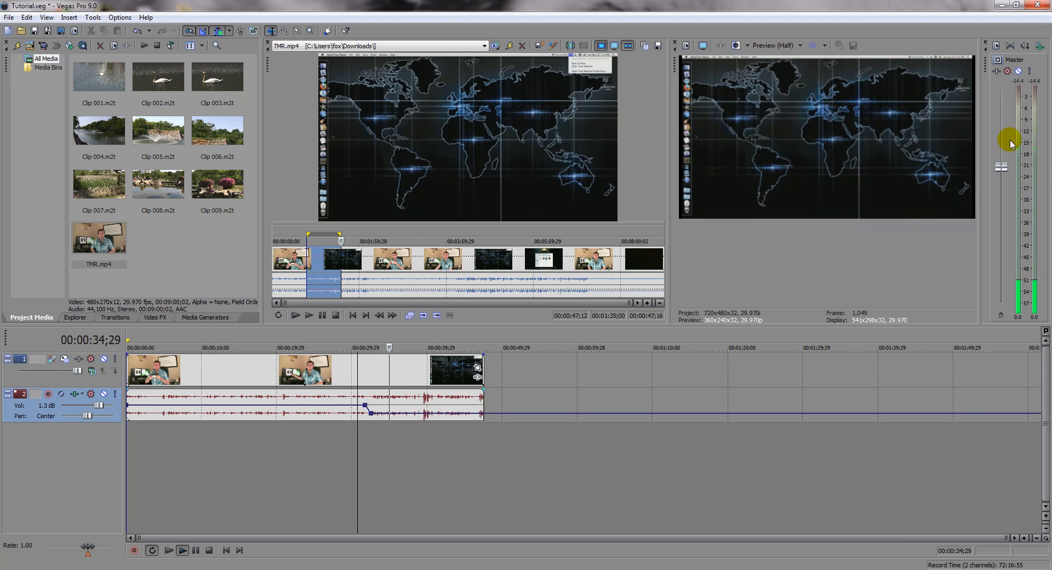
key(space)
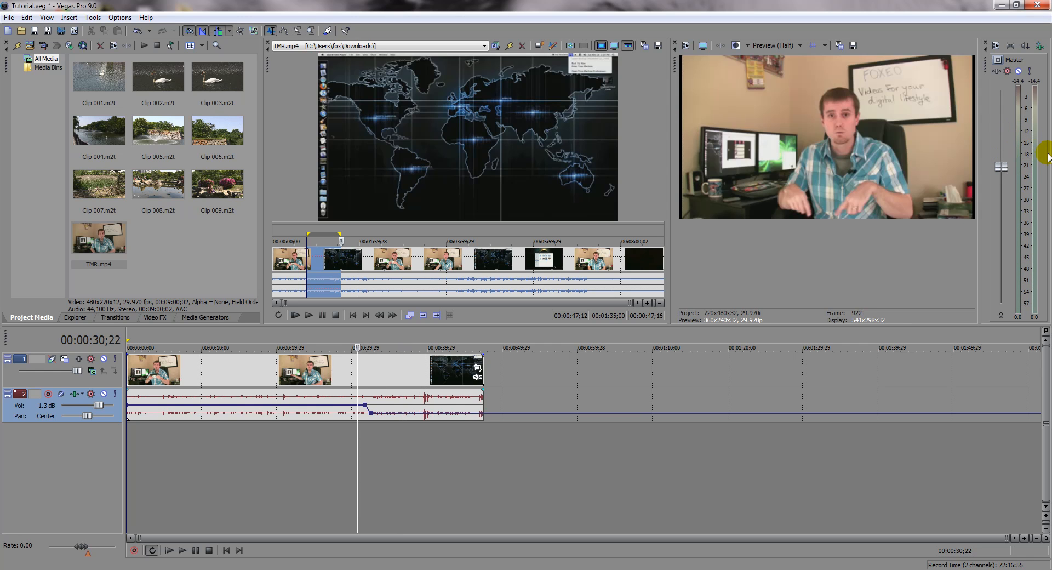
click(279, 429)
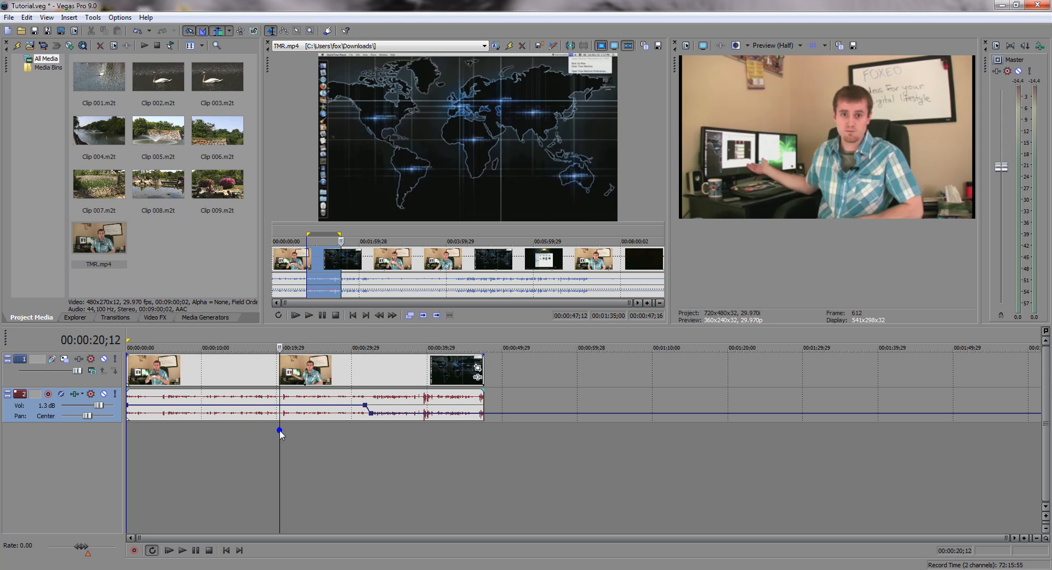
click(307, 430)
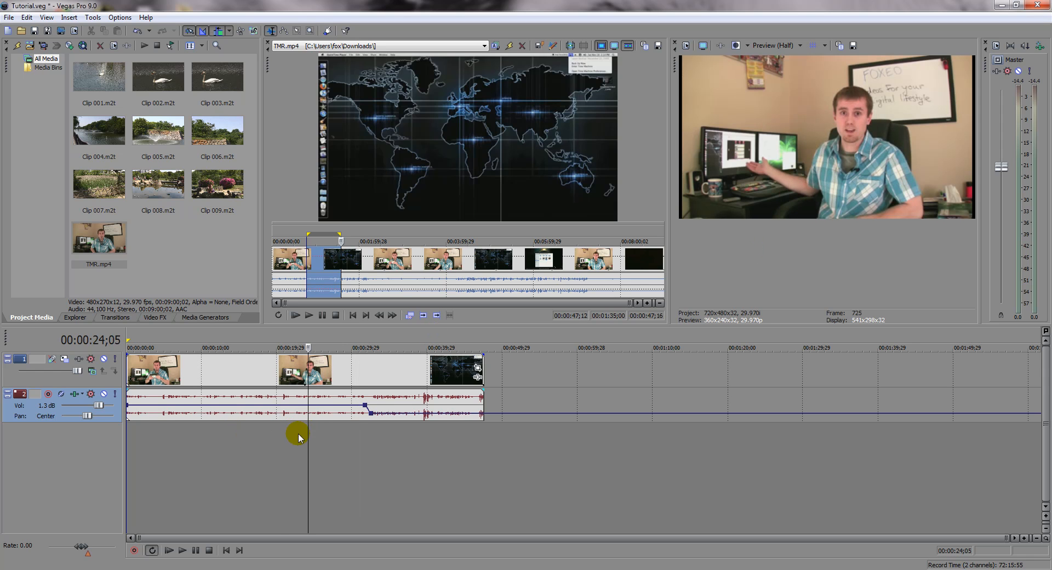
click(286, 435)
click(402, 435)
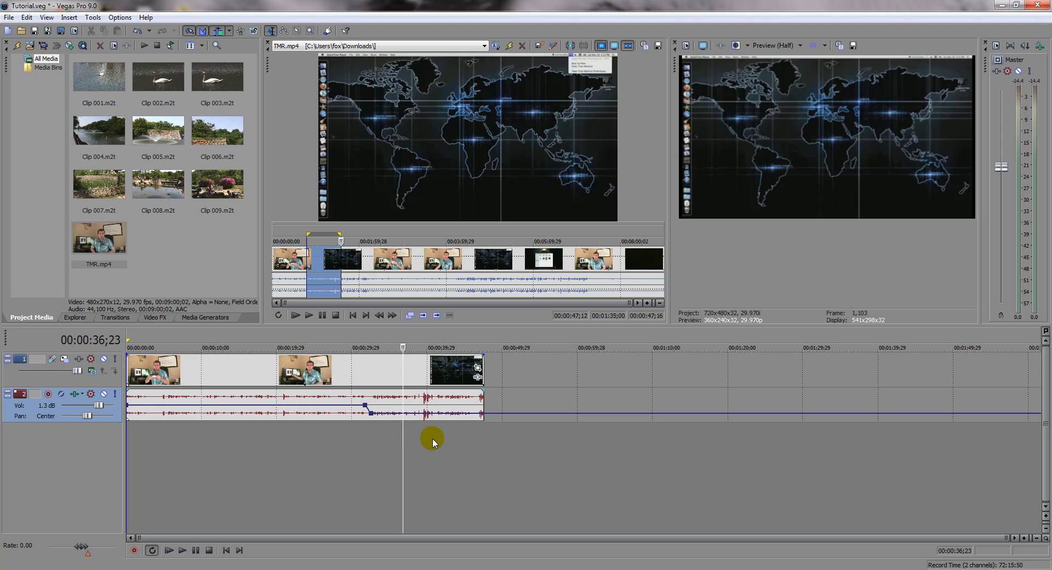
Step: Add four points to track 2's volume envelope in two close pairs, the first pair starting at 00:00:12;26 and the second ending at 00:00:20;22
click(443, 442)
click(414, 448)
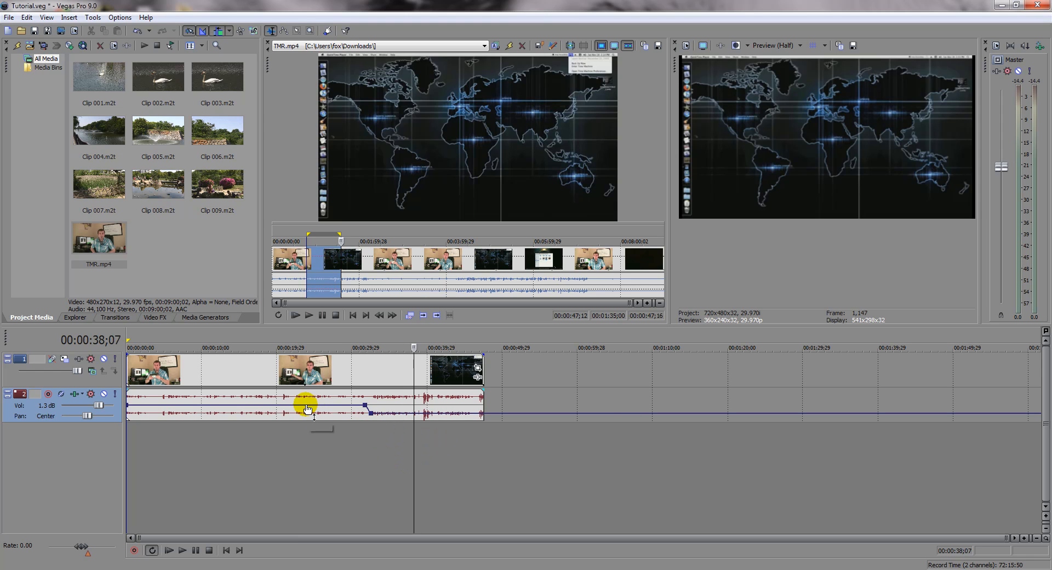
double_click(224, 405)
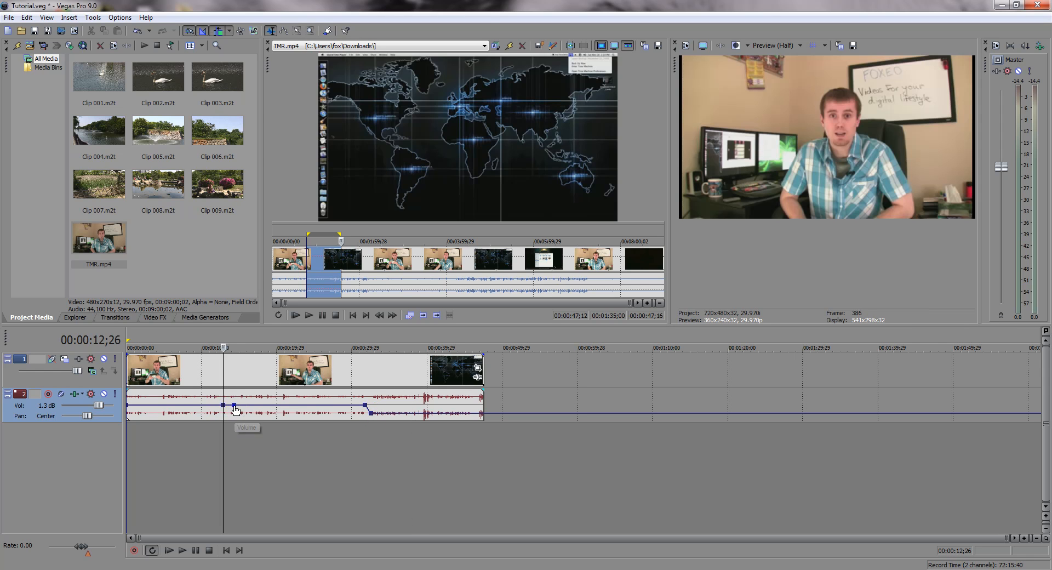
double_click(234, 406)
double_click(272, 406)
double_click(286, 405)
drag(286, 408, 282, 406)
click(265, 433)
click(168, 434)
click(287, 406)
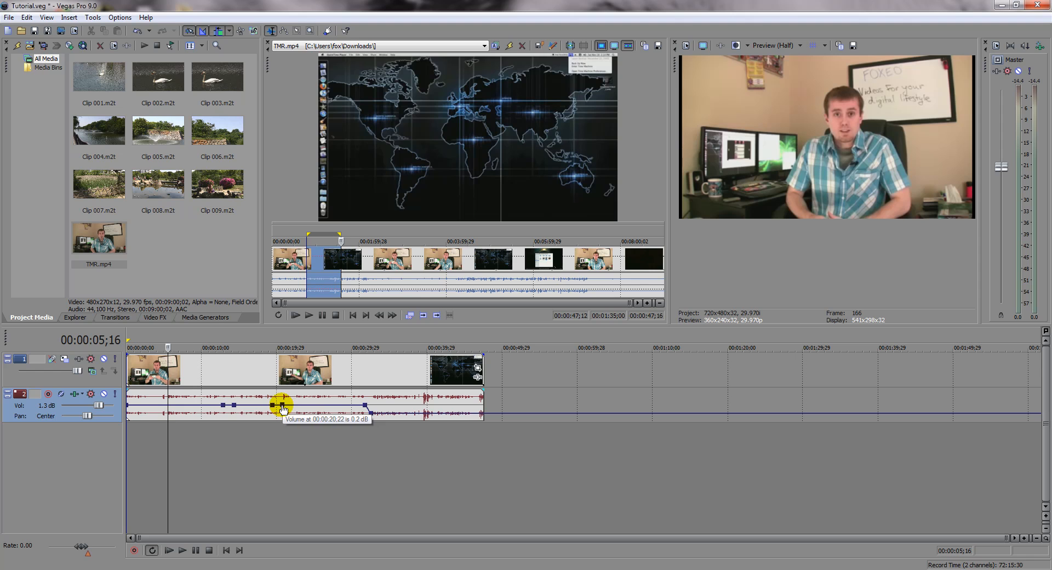
Step: Lower the volume envelope segment between the two inner points all the way down and play the dip from 00:00:12;05
click(234, 405)
drag(234, 407, 275, 429)
key(space)
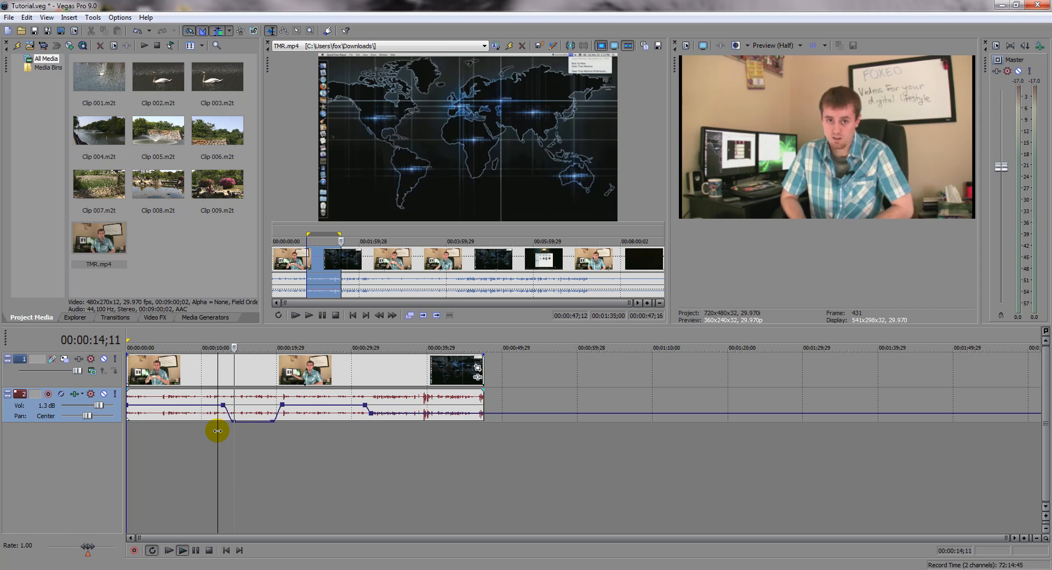
key(space)
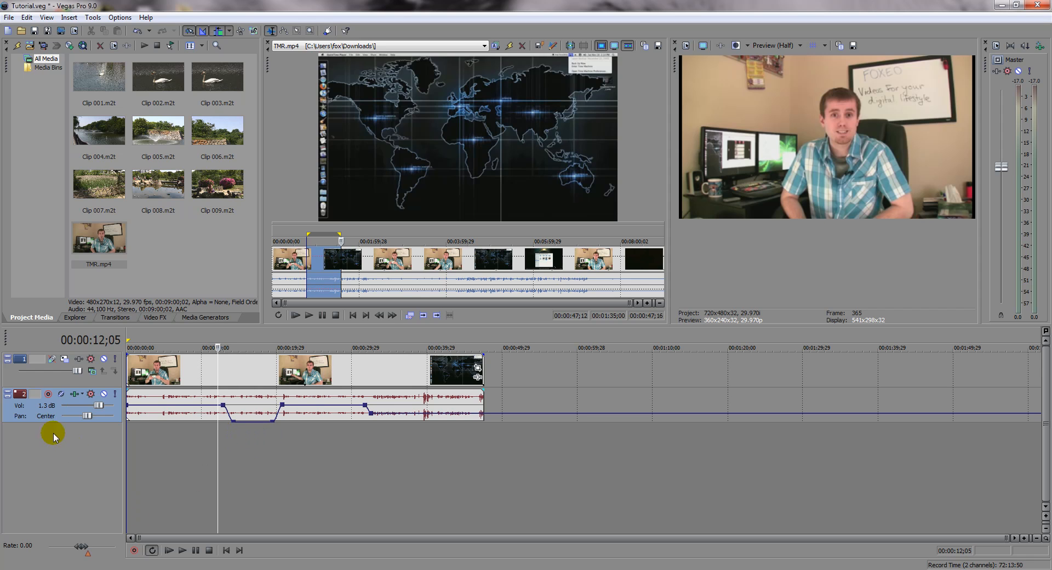
Step: Insert a new audio track and arm it for recording, accepting the Documents folder for recorded files
right_click(86, 479)
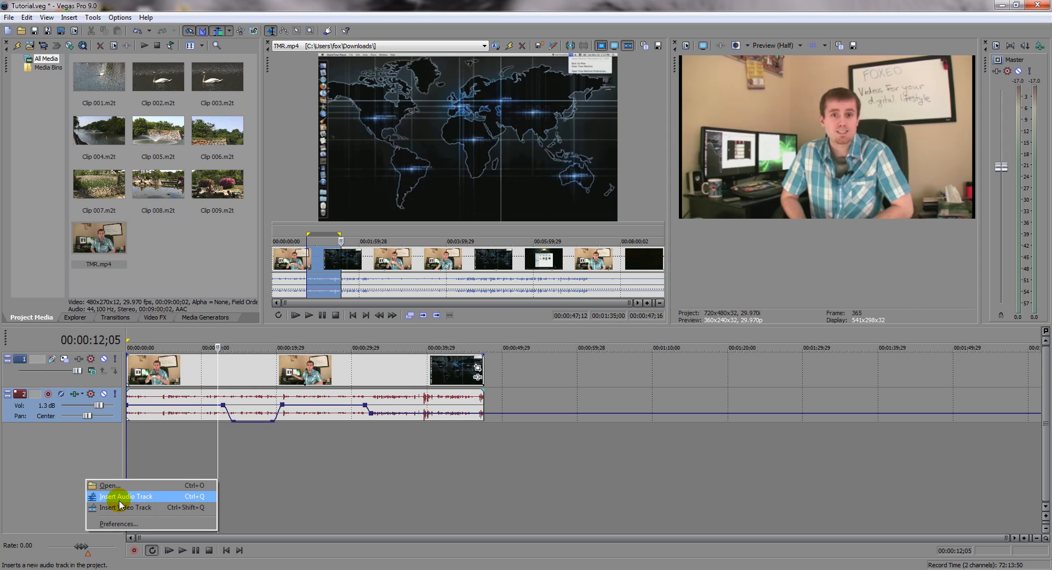
click(120, 496)
click(49, 429)
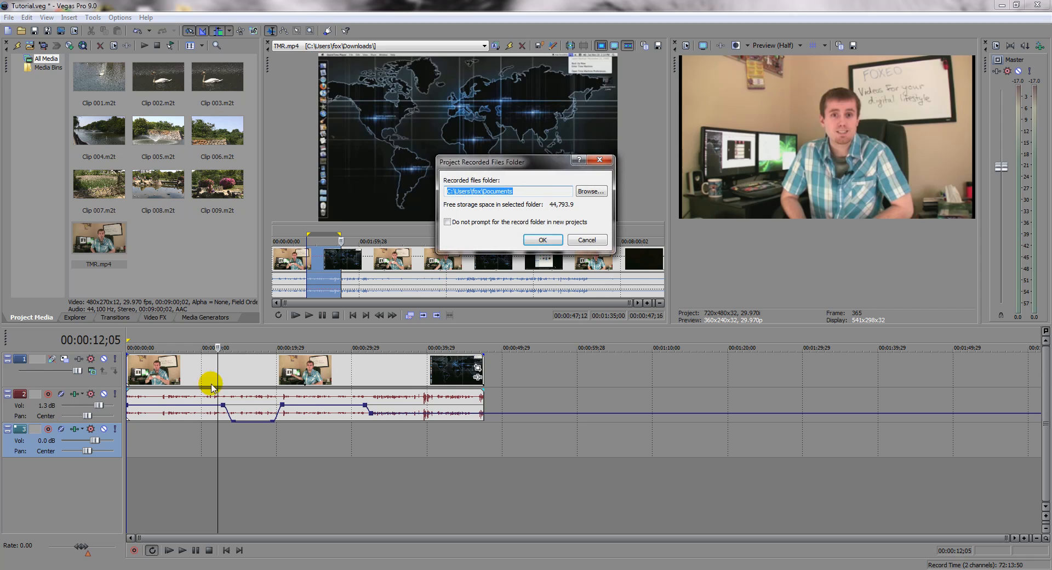
click(541, 236)
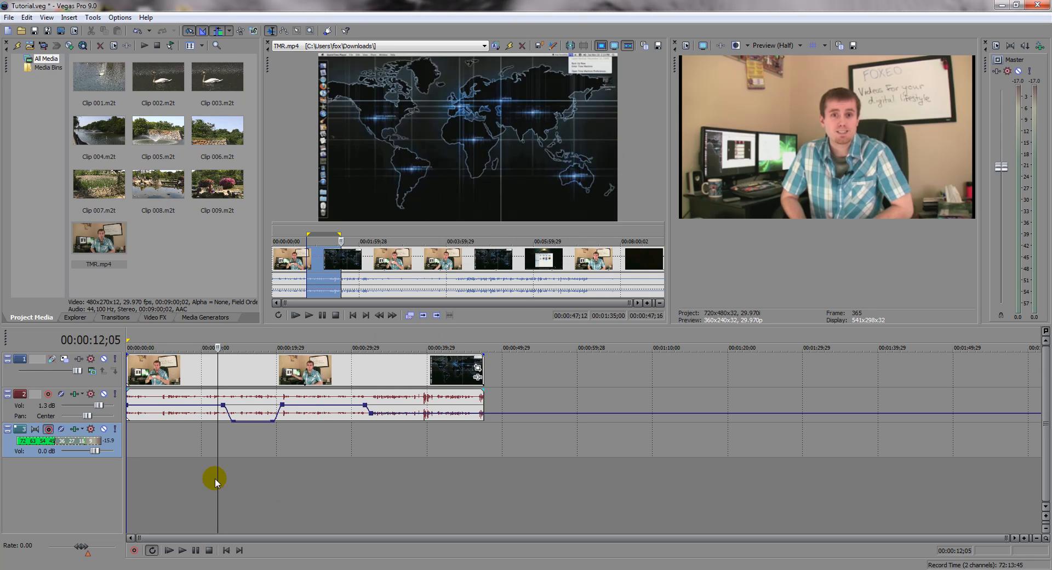
Step: Record a voice-over of about 7 seconds on track 3 from 00:00:12;05 and keep the recorded file
click(136, 550)
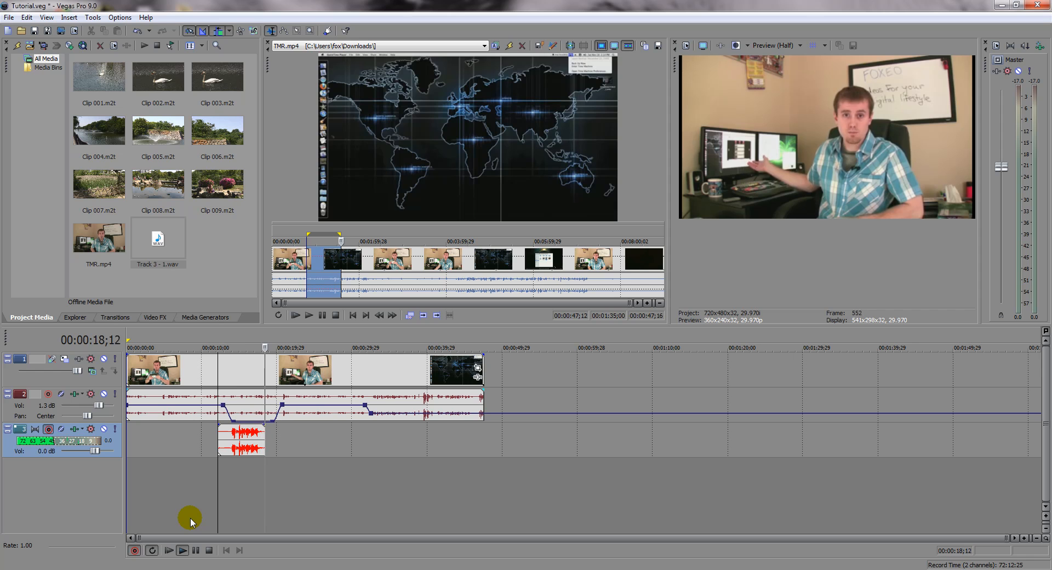
click(135, 550)
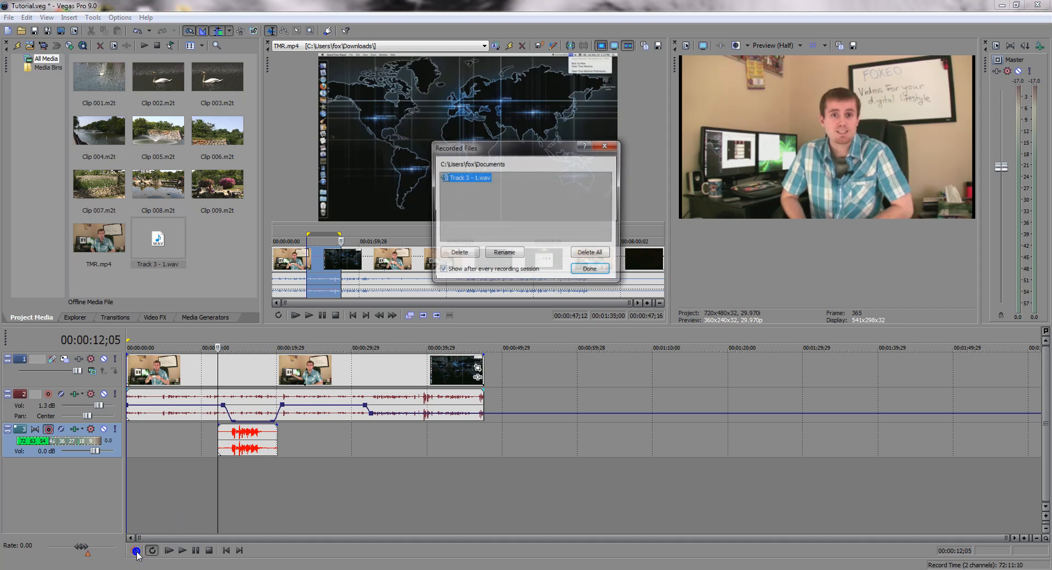
click(588, 267)
Step: Play the timeline from 00:00:10;06 to hear the recorded voice-over against the lowered track 2 audio
click(203, 472)
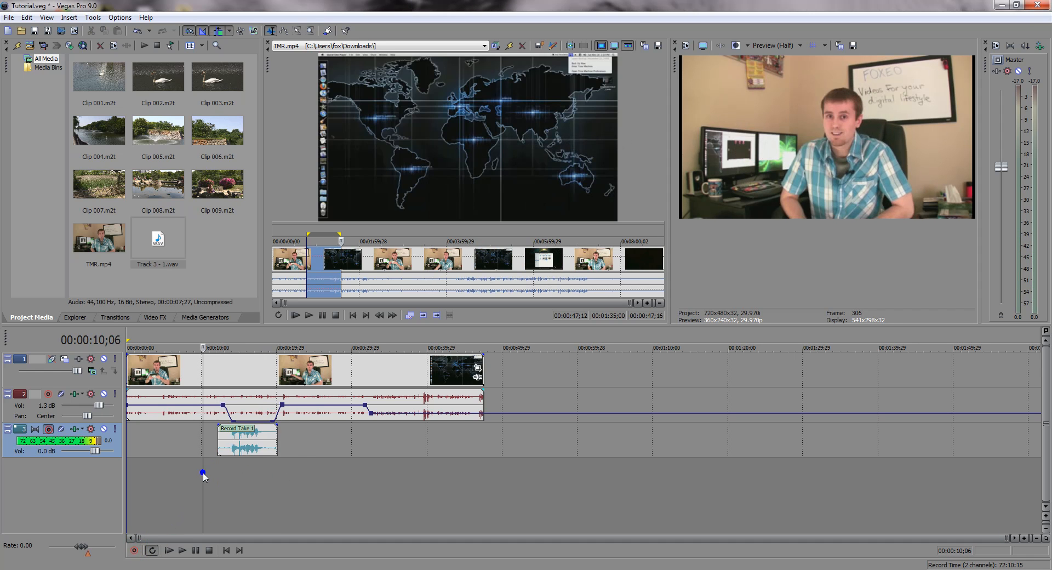
key(space)
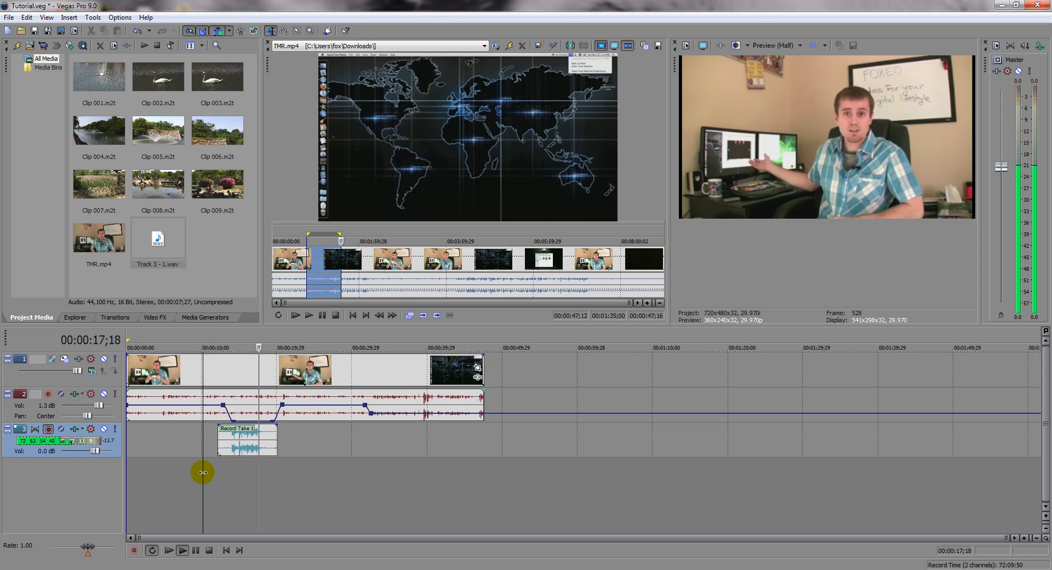
key(space)
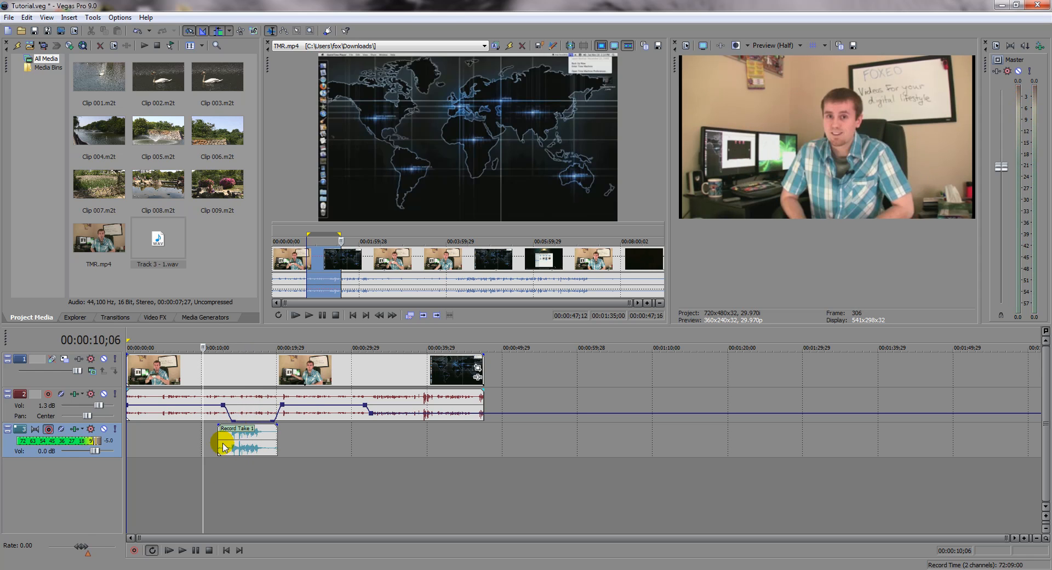
Step: Add a volume envelope to the voice-over track
click(243, 435)
key(v)
Step: Raise track 2's lowered envelope segment back level, play both tracks together from 00:00:10;28, and lower the segment again
drag(263, 445, 274, 408)
click(233, 420)
click(208, 437)
key(space)
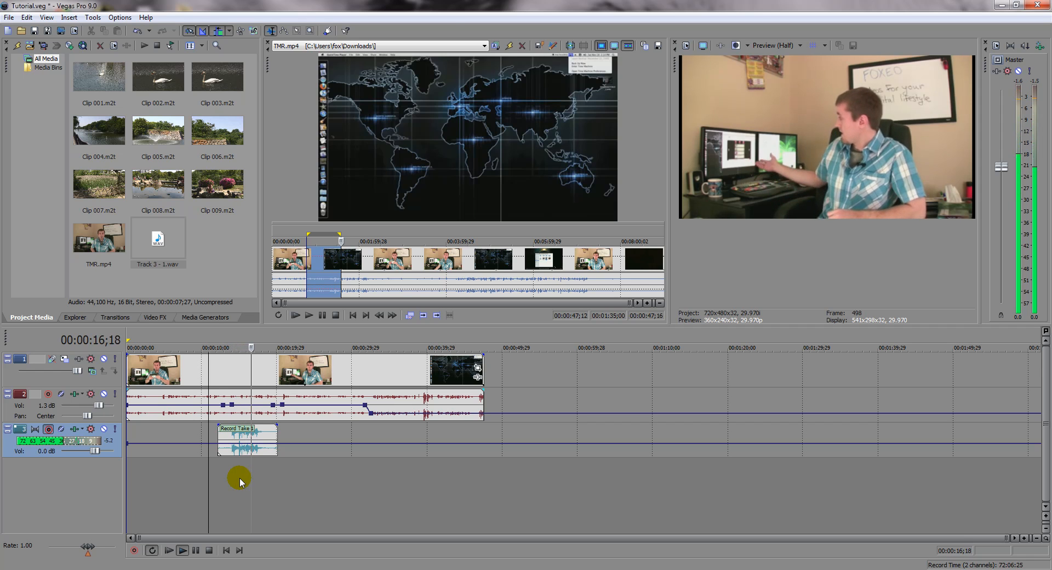
key(space)
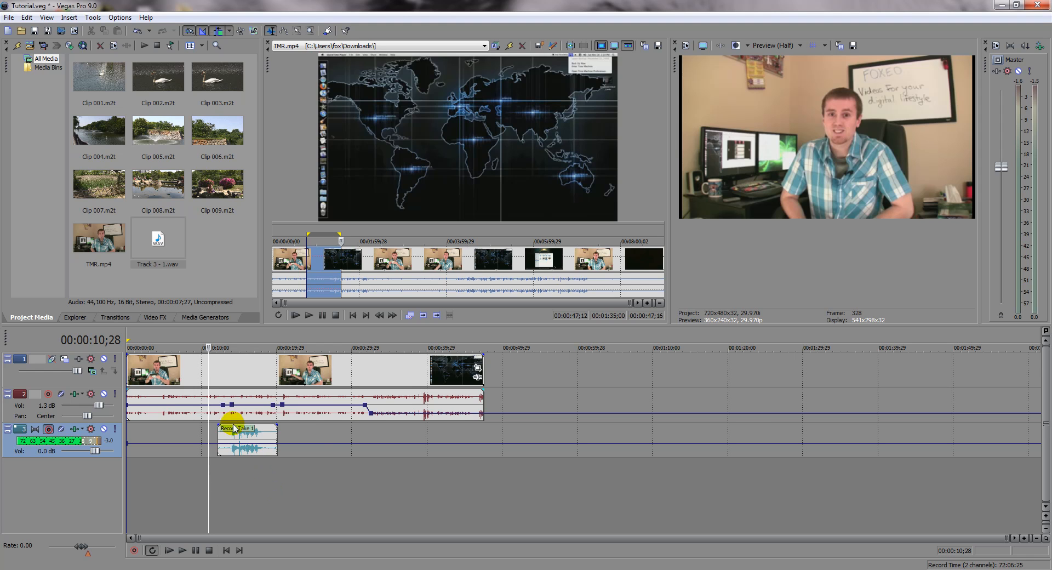
drag(233, 406, 274, 422)
Step: Add four more points to track 2's volume envelope before the dip, between 00:00:03;10 and 00:00:10;12
double_click(189, 404)
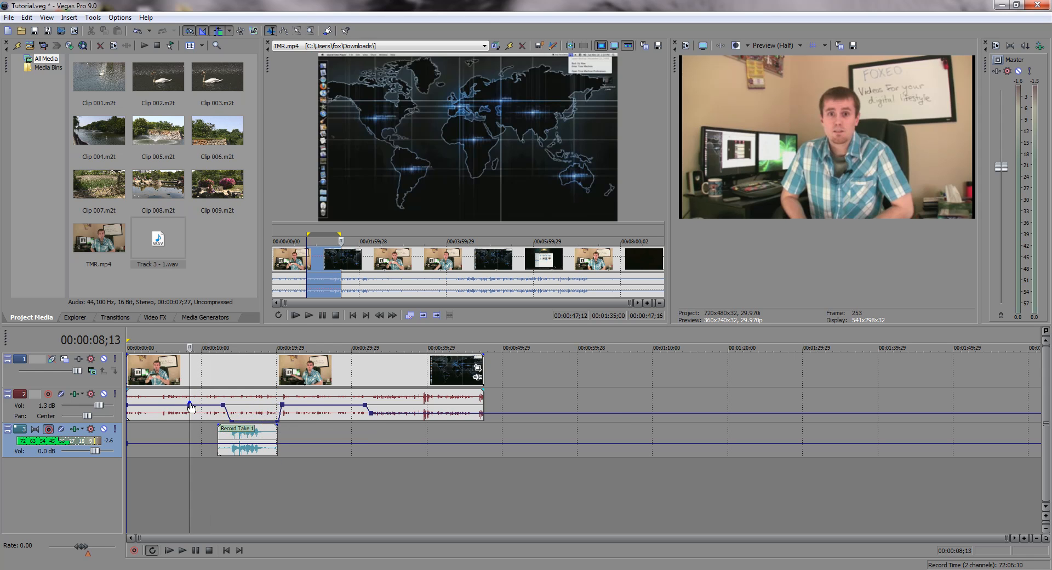
double_click(169, 404)
double_click(152, 404)
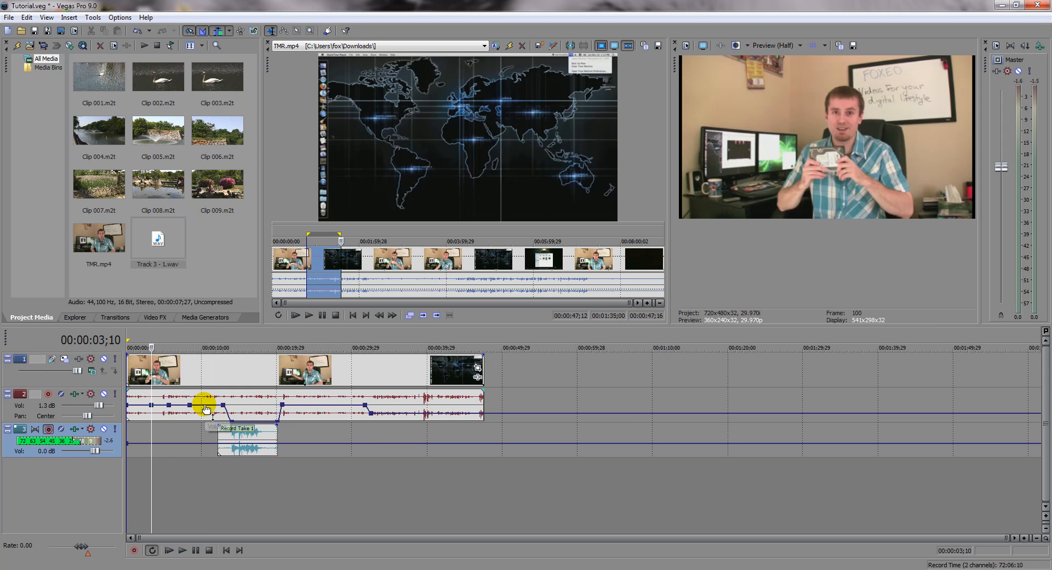
double_click(204, 404)
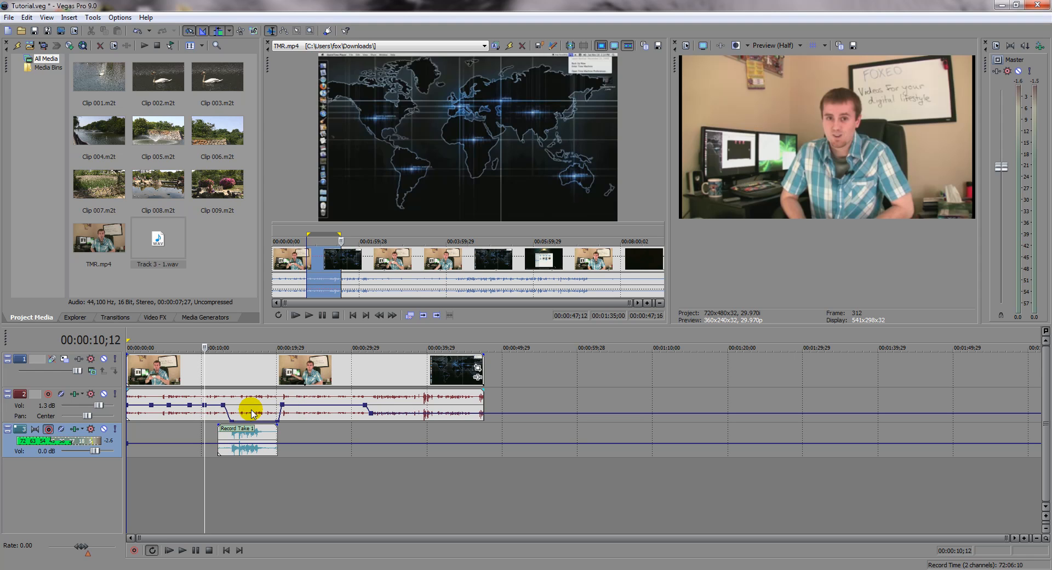
click(174, 405)
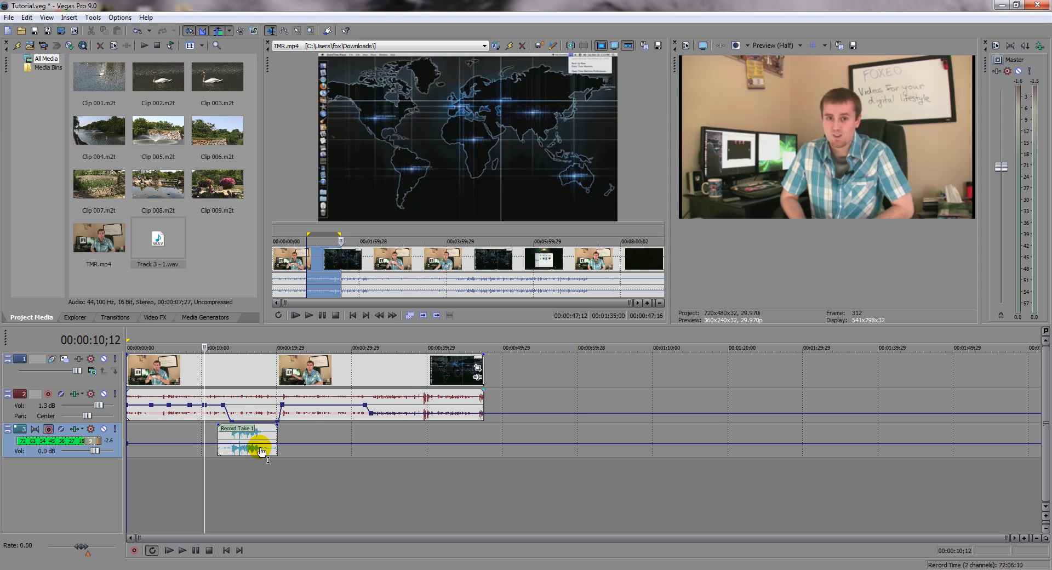
Step: Add four envelope points on track 2 between 00:00:23;17 and 00:00:27;24 and lower the segment between the inner two all the way down
double_click(313, 408)
mouse_move(312, 408)
mouse_down()
mouse_move(313, 423)
mouse_move(312, 410)
mouse_up()
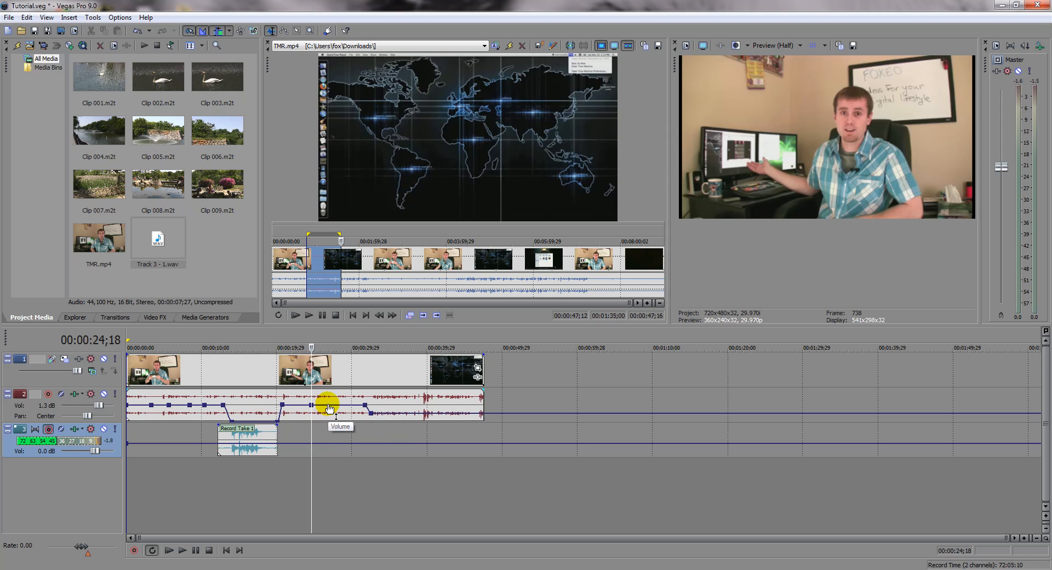
double_click(327, 404)
double_click(335, 404)
double_click(303, 405)
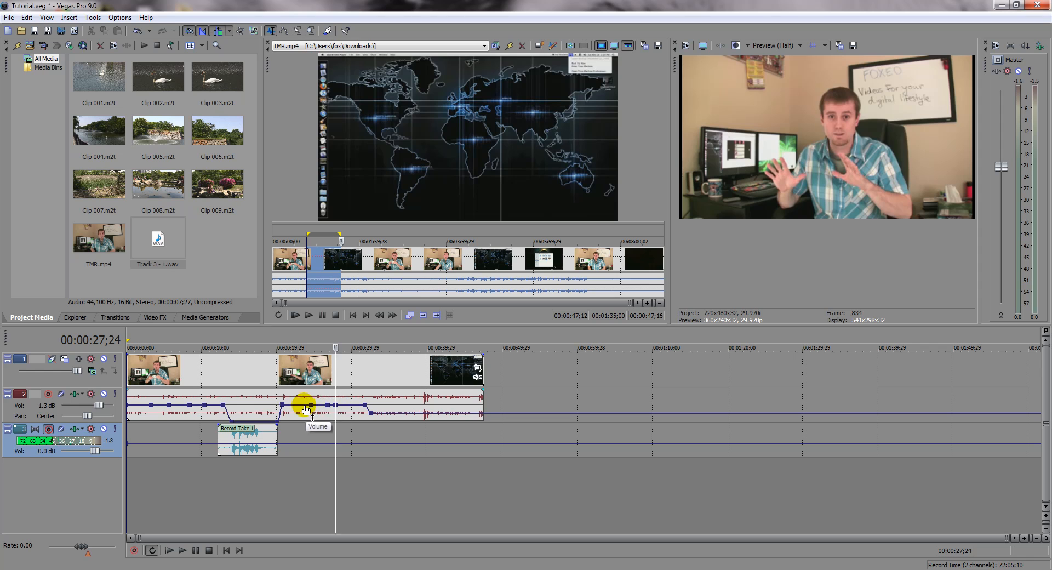
drag(314, 411, 331, 426)
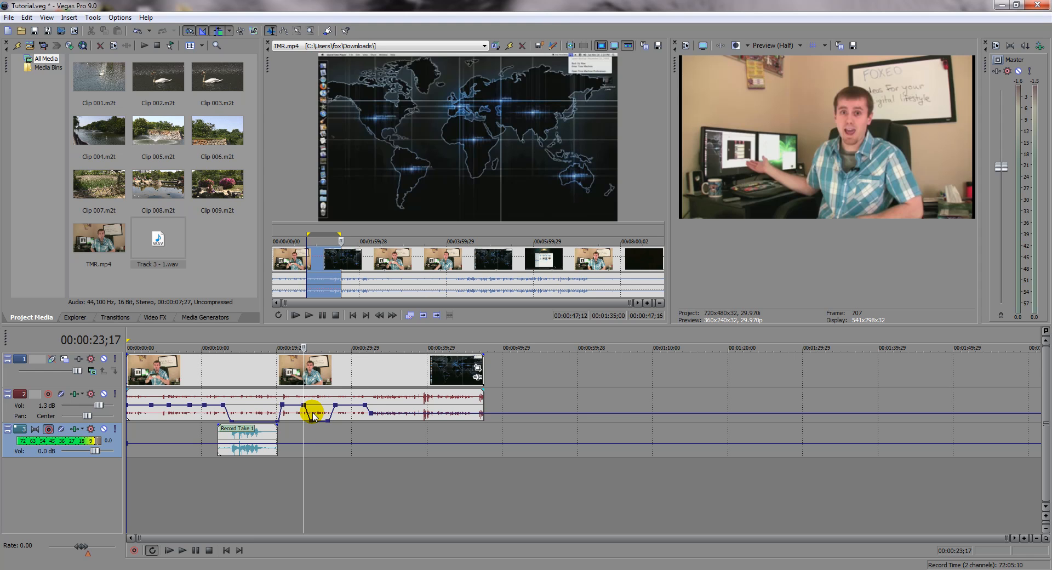
Step: Mute the voice-over track and play the timeline from 00:00:11;15
click(103, 428)
click(212, 465)
key(space)
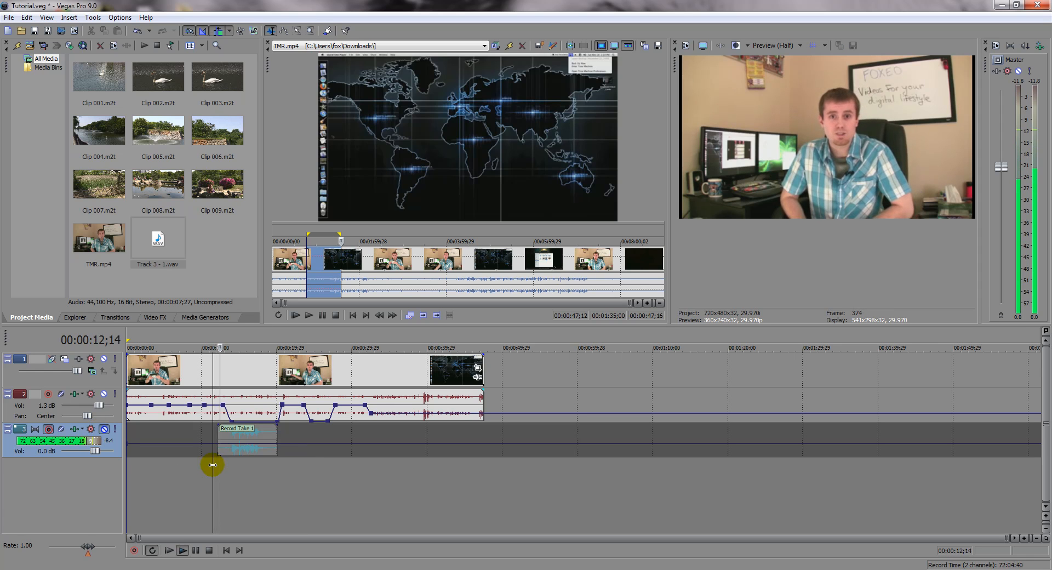
key(space)
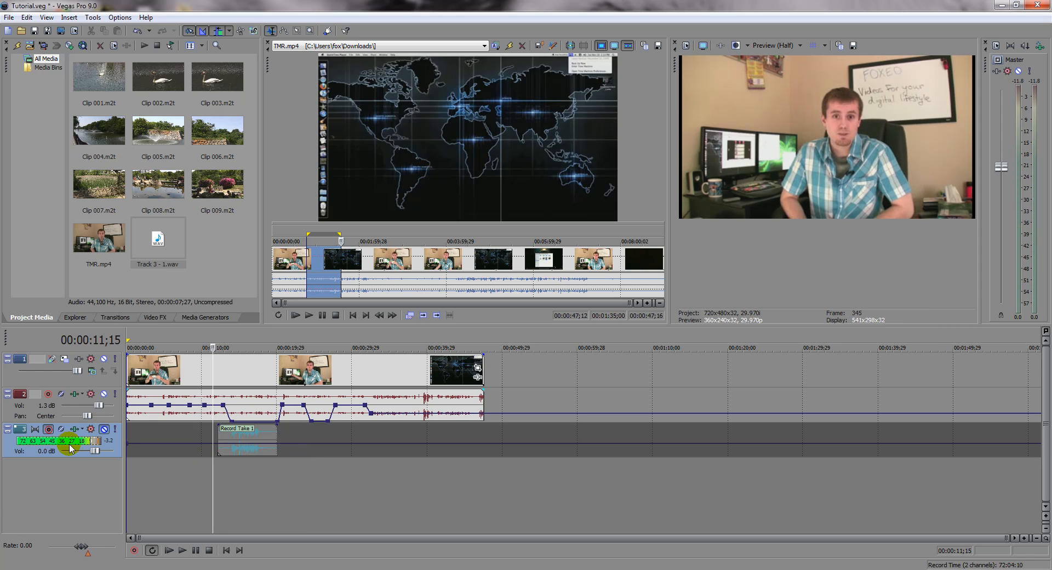